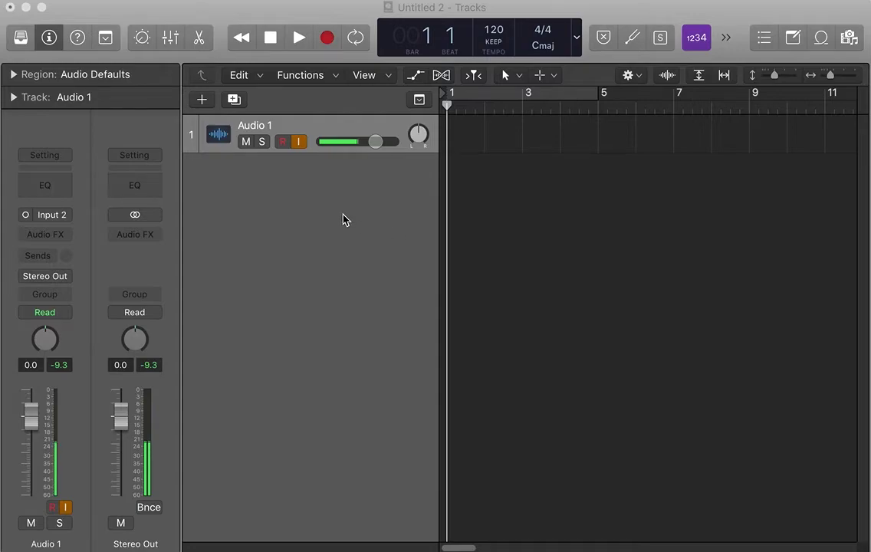
- Record-enable the Audio 1 track and remove the temporary second audio track created beneath it
{"action": "left_click", "coordinate": [314, 129]}
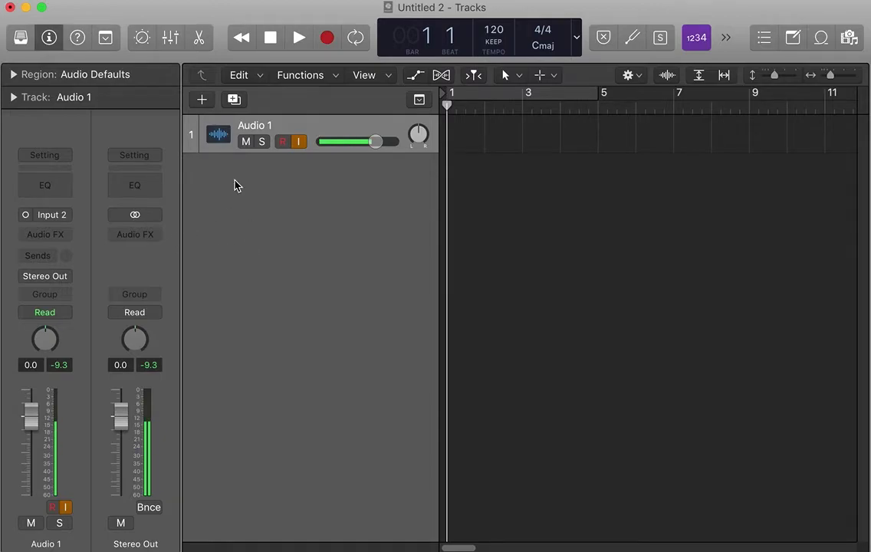
{"action": "key", "text": "alt+super+a"}
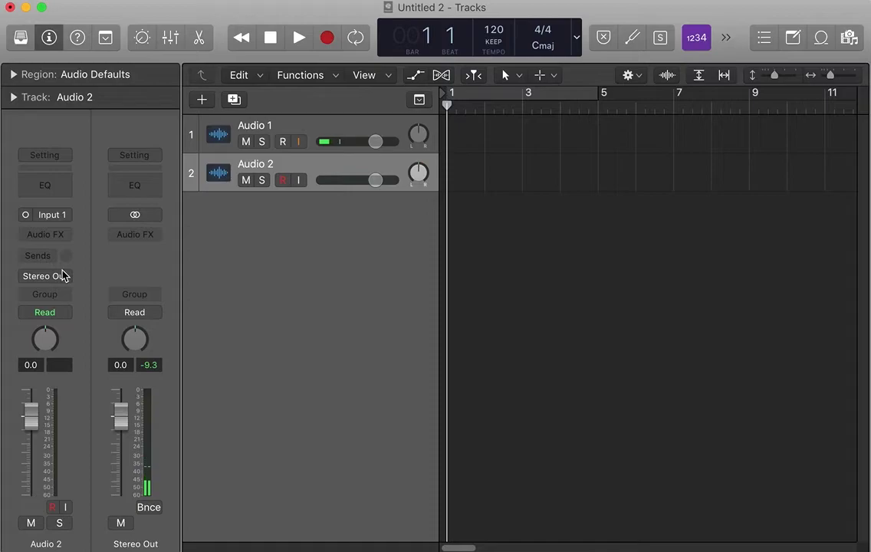
{"action": "left_click", "coordinate": [290, 142]}
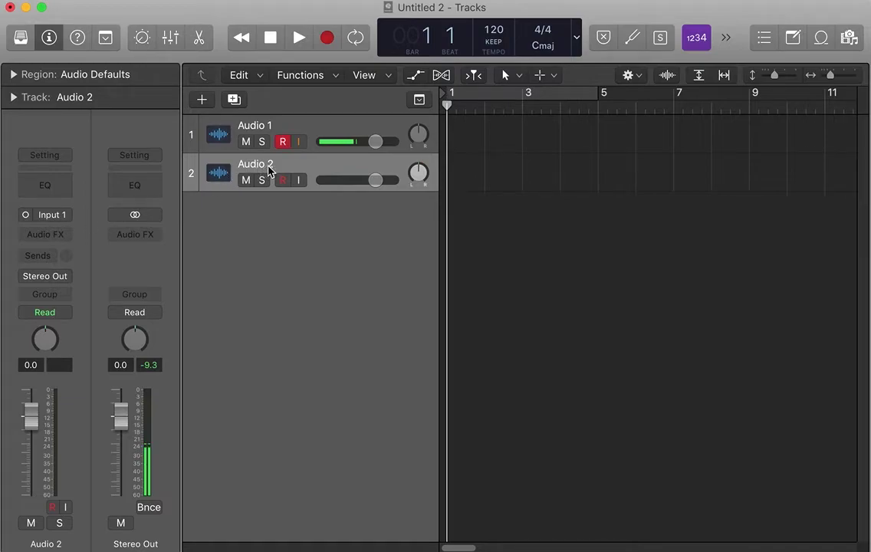
{"action": "key", "text": "super+BackSpace"}
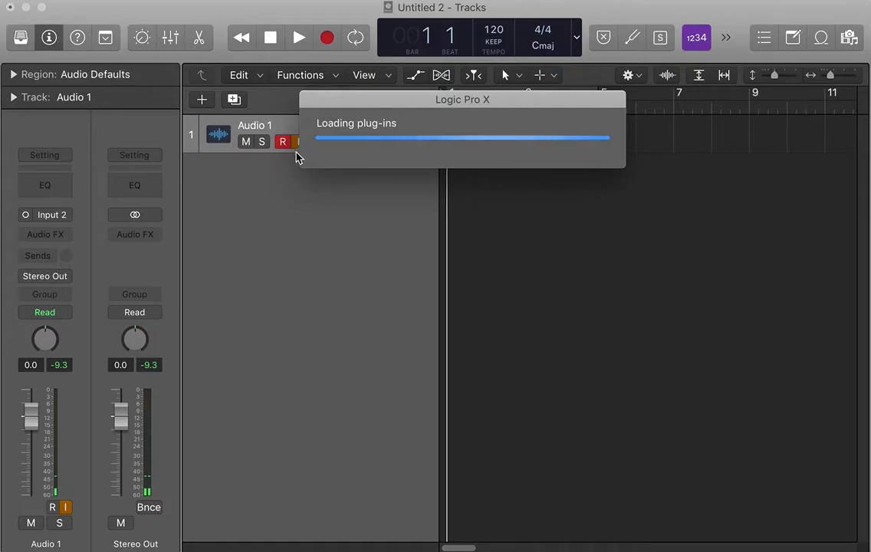
- Load Harpsichord.nki from the Kontakt Factory Library into Kontakt 5 on the Inst 1 track and lower its Master FX amount
{"action": "left_click", "coordinate": [52, 217]}
{"action": "scroll", "coordinate": [115, 200], "scroll_direction": "down", "scroll_amount": 2}
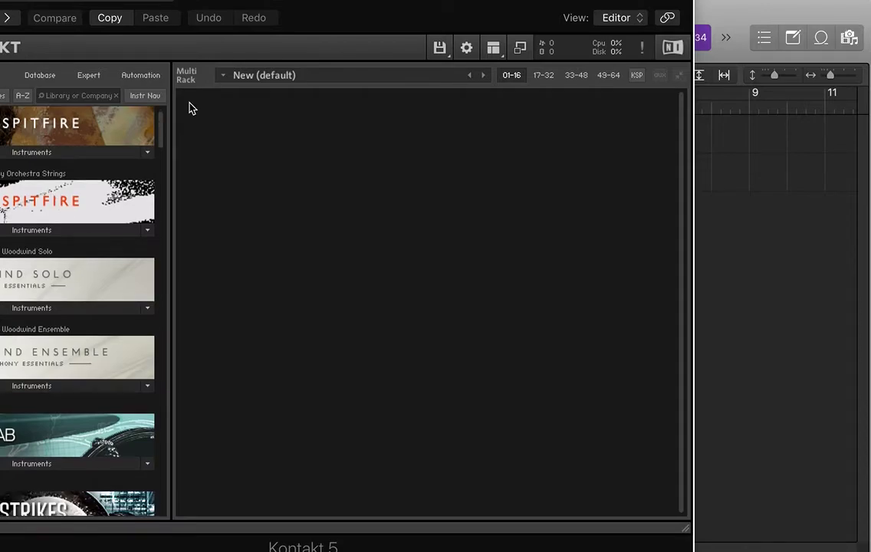
{"action": "left_click_drag", "start_coordinate": [258, 3], "coordinate": [384, 37]}
{"action": "scroll", "coordinate": [224, 230], "scroll_direction": "down", "scroll_amount": 10}
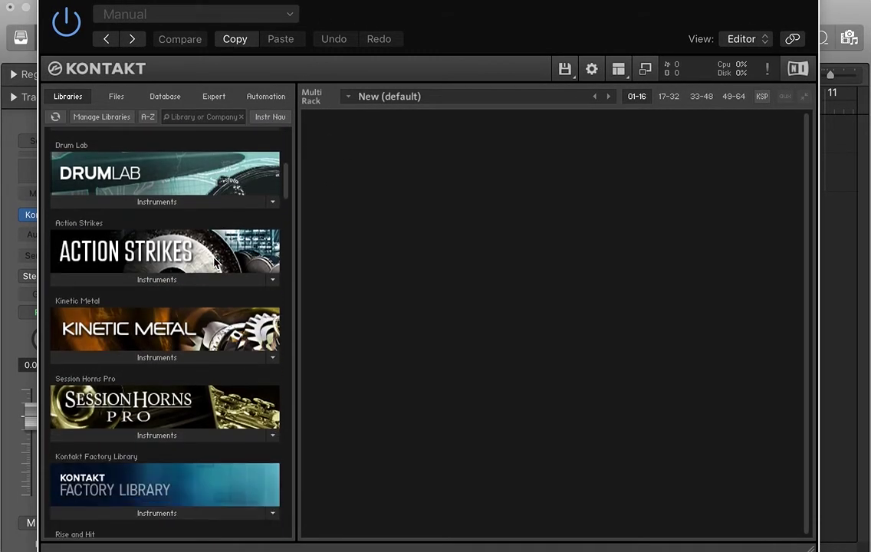
{"action": "left_click", "coordinate": [214, 403]}
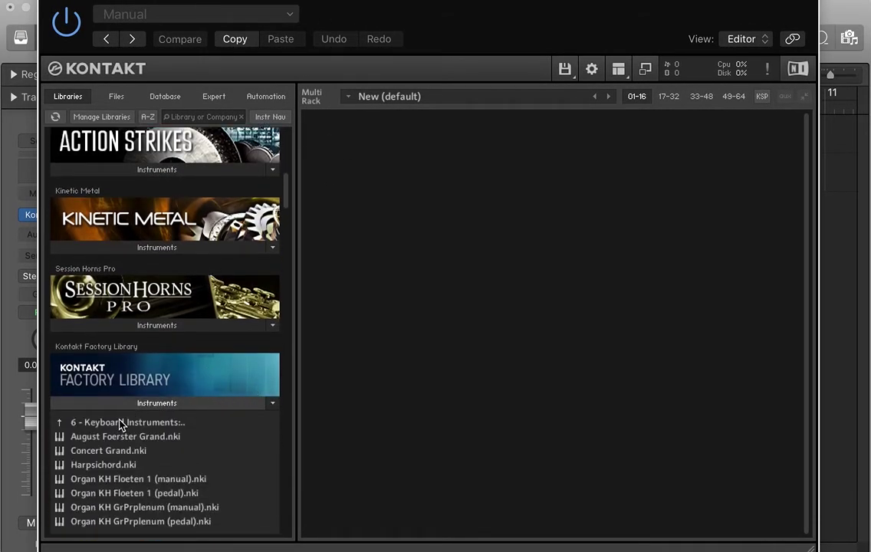
{"action": "double_click", "coordinate": [107, 465]}
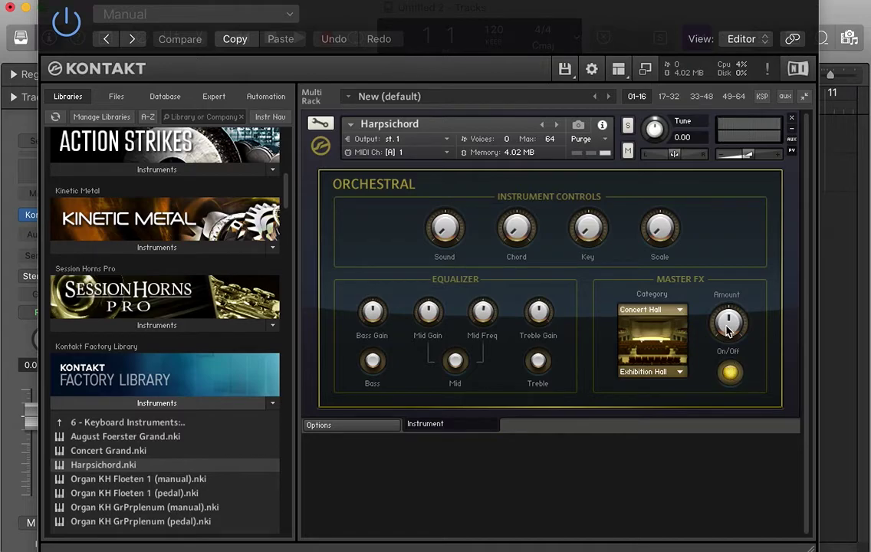
{"action": "left_click", "coordinate": [730, 373]}
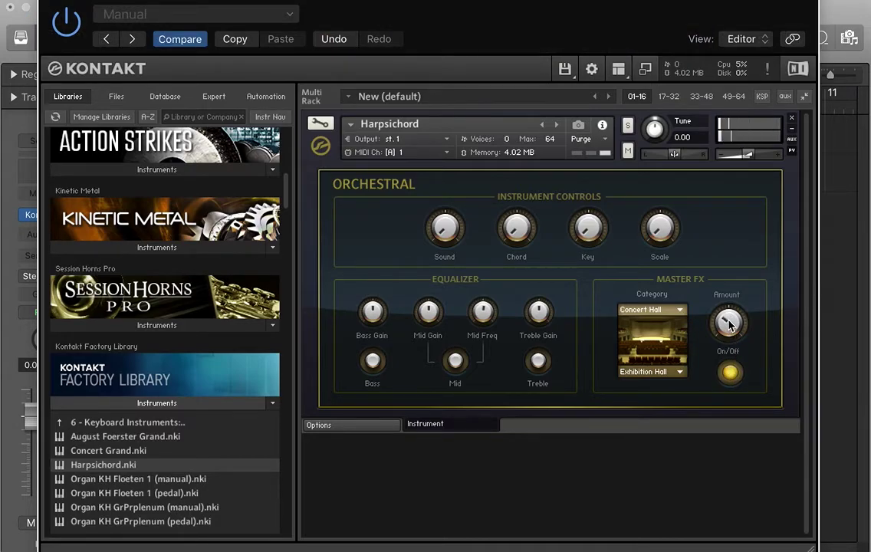
{"action": "left_click", "coordinate": [51, 2]}
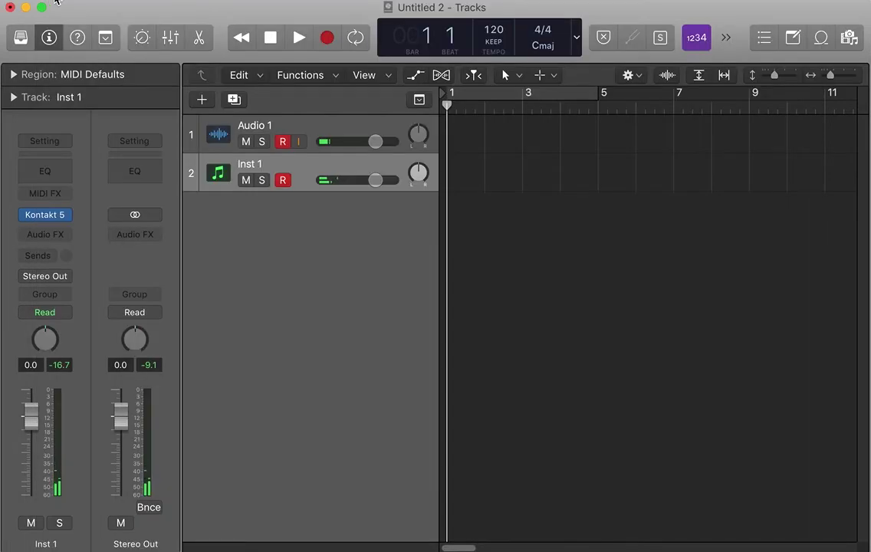
- Record a harpsichord part on Inst 1 from bar 1 to about the end of bar 5 and return the playhead to bar 1
{"action": "left_click", "coordinate": [328, 40]}
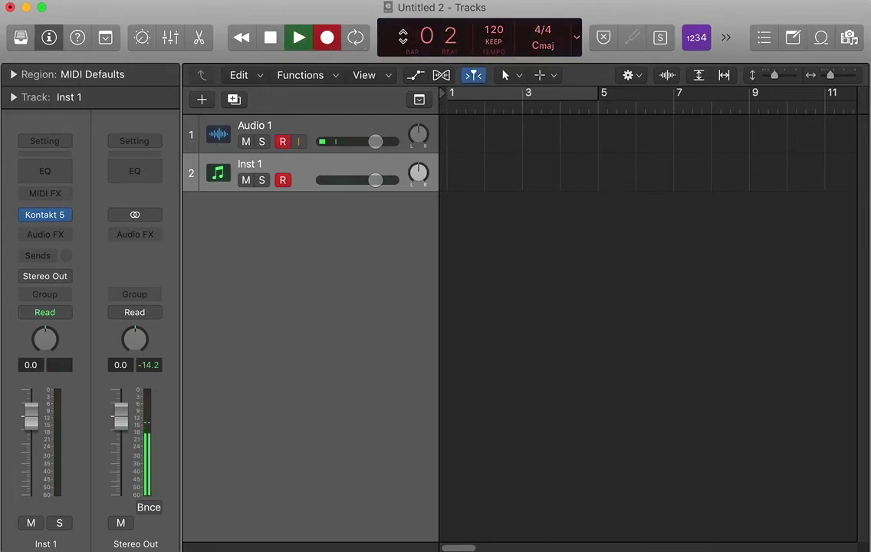
{"action": "key", "text": "space"}
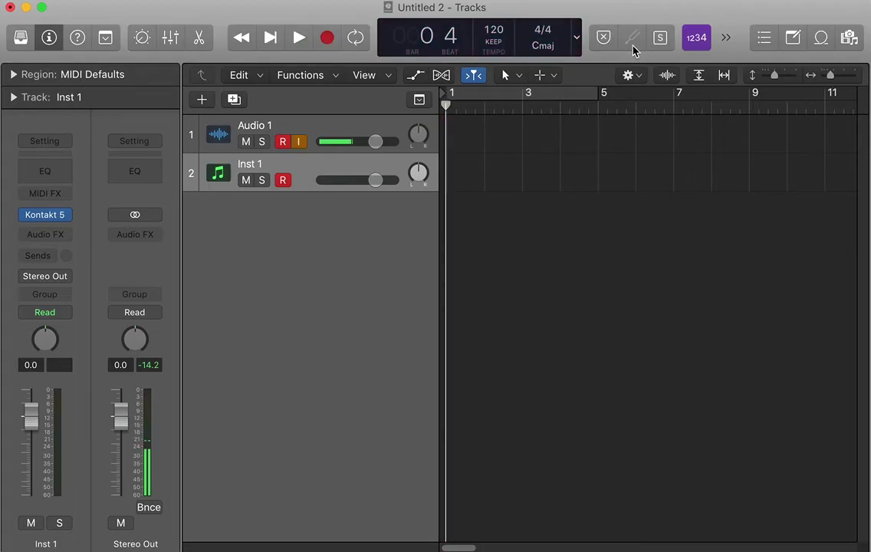
{"action": "left_click", "coordinate": [318, 38]}
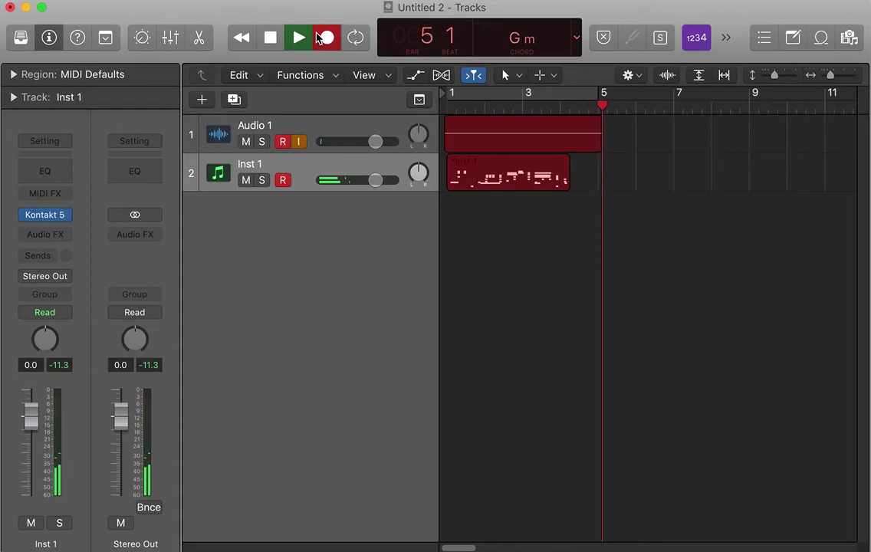
{"action": "key", "text": "space"}
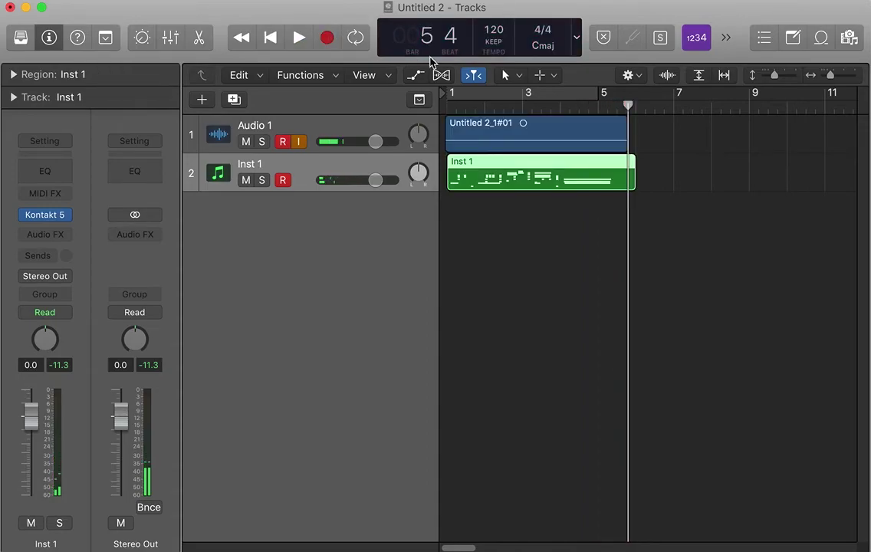
{"action": "left_click_drag", "start_coordinate": [626, 108], "coordinate": [448, 106]}
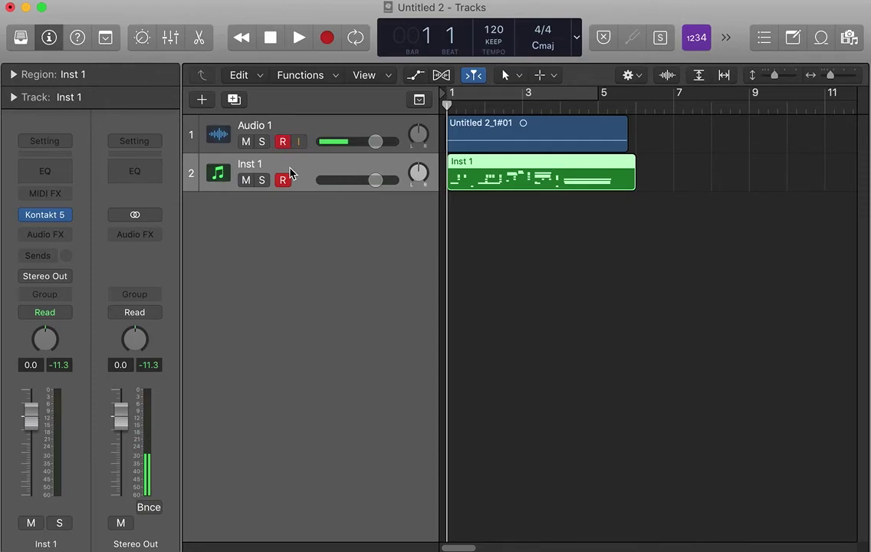
- Duplicate the Inst 1 track's setup to a new track and find the Evolve R2 instruments in its Kontakt 5 library browser
{"action": "key", "text": "super+d"}
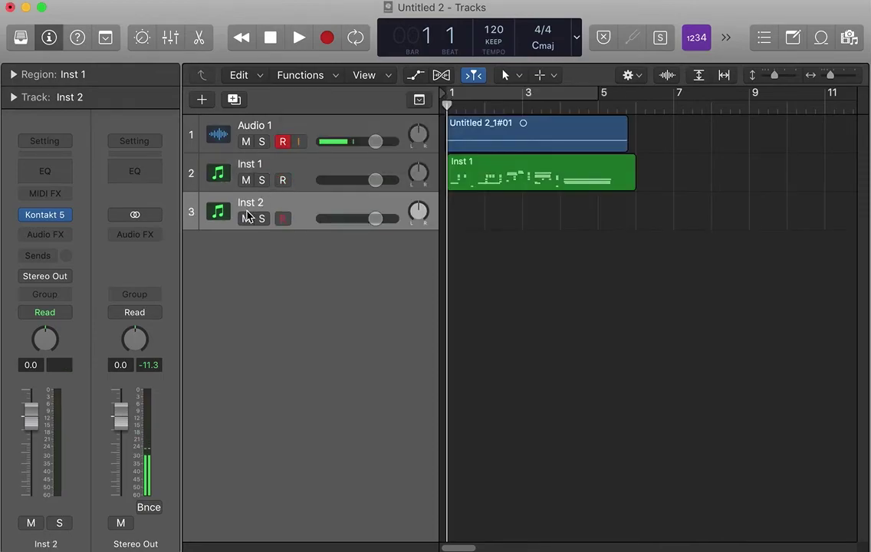
{"action": "left_click", "coordinate": [75, 210]}
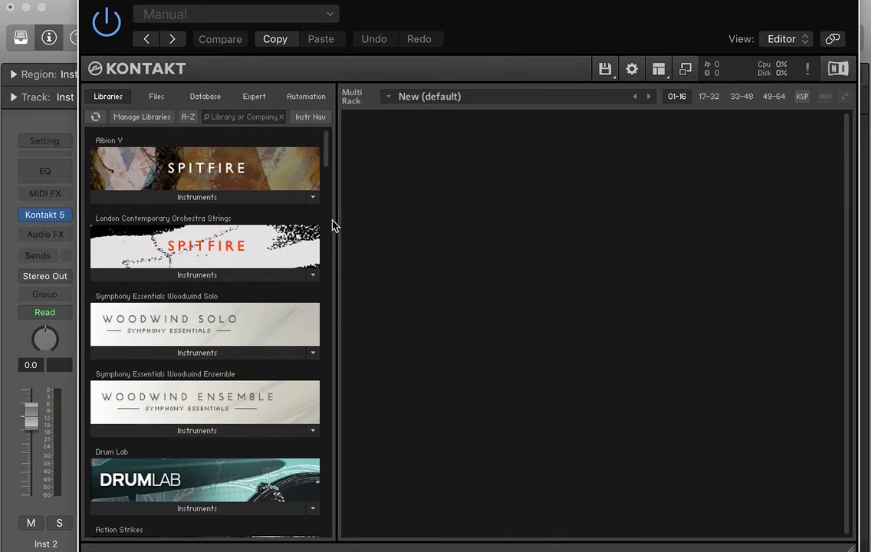
{"action": "scroll", "coordinate": [151, 208], "scroll_direction": "down", "scroll_amount": 3}
{"action": "left_click_drag", "start_coordinate": [326, 170], "coordinate": [326, 217]}
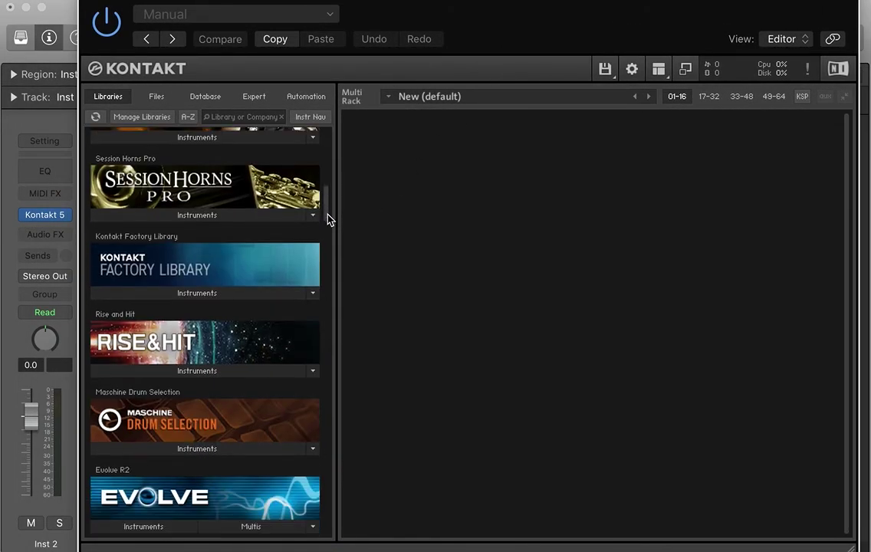
{"action": "left_click", "coordinate": [185, 512]}
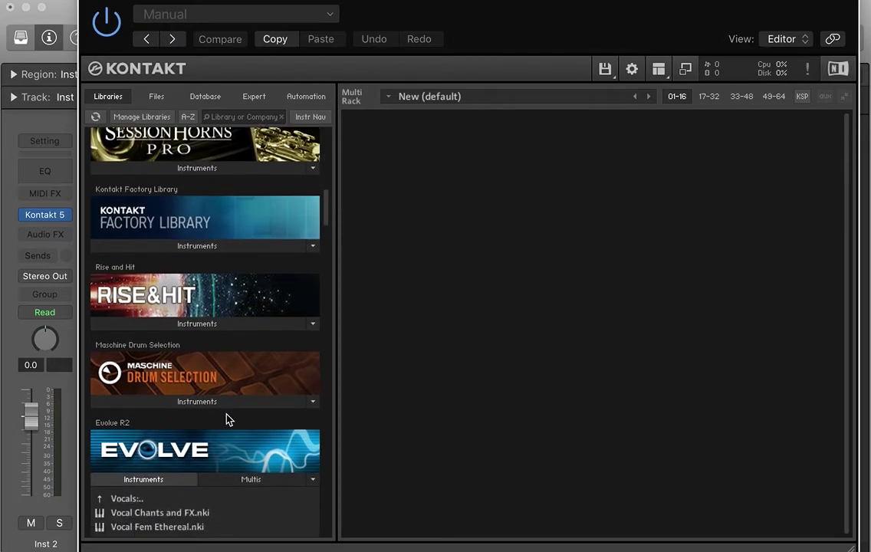
{"action": "left_click_drag", "start_coordinate": [332, 213], "coordinate": [328, 233]}
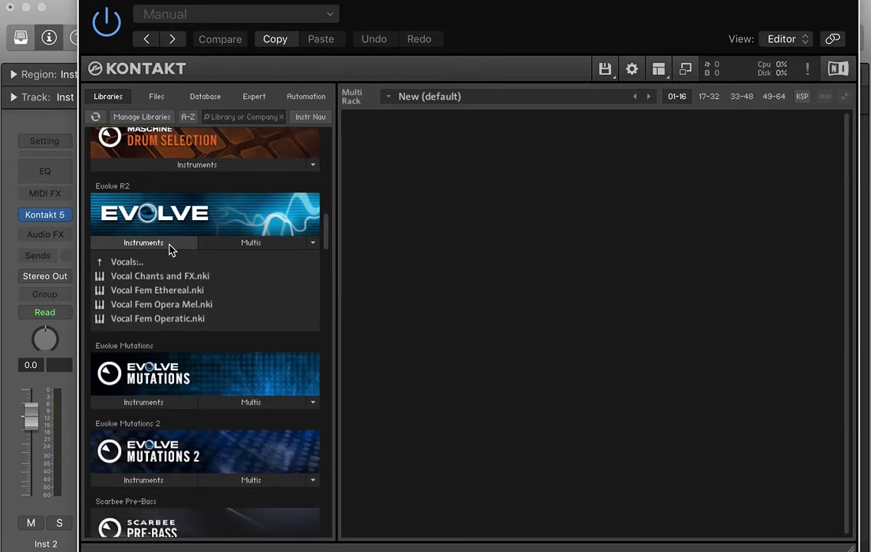
- Load Vocal Fem Opera Mel.nki from Evolve R2's 4 Tonality and FX, Melodic, Vocals folder and close the plug-in window
{"action": "left_click", "coordinate": [129, 263]}
{"action": "left_click", "coordinate": [129, 263]}
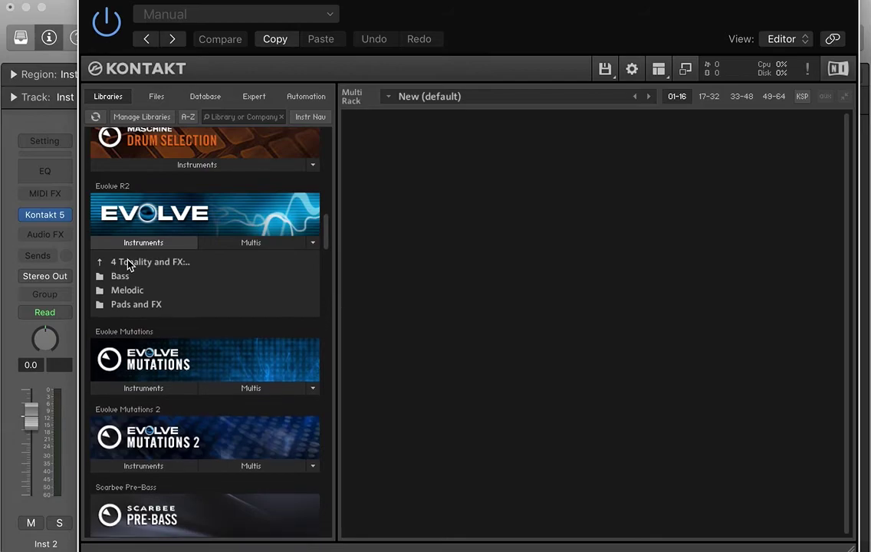
{"action": "left_click", "coordinate": [128, 263]}
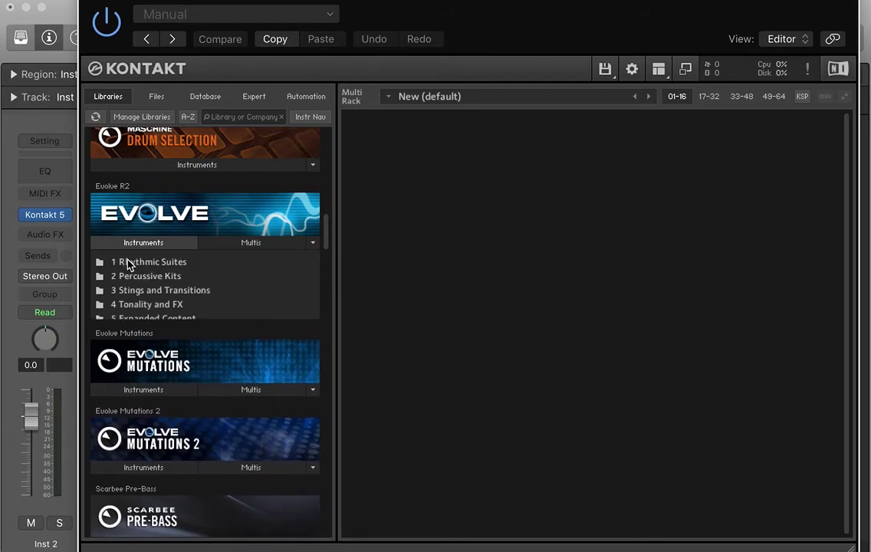
{"action": "left_click", "coordinate": [142, 306]}
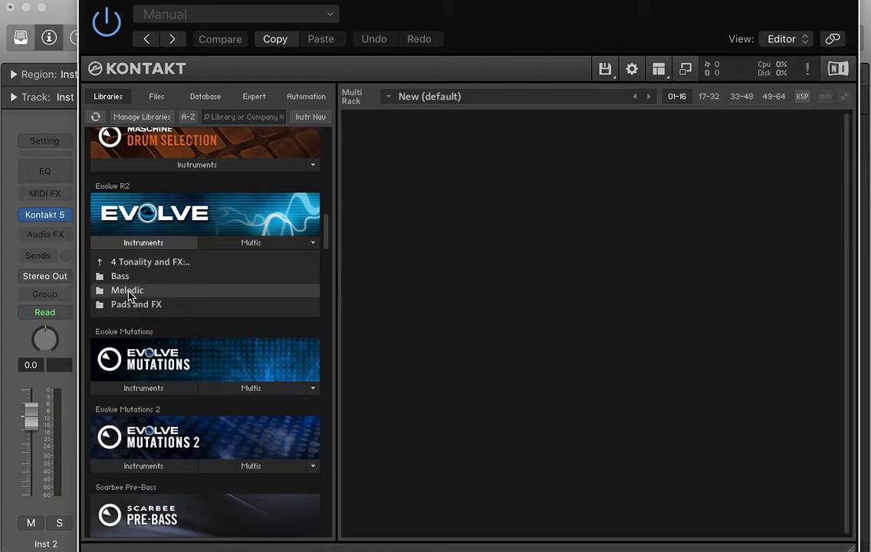
{"action": "left_click", "coordinate": [129, 292]}
{"action": "left_click", "coordinate": [123, 333]}
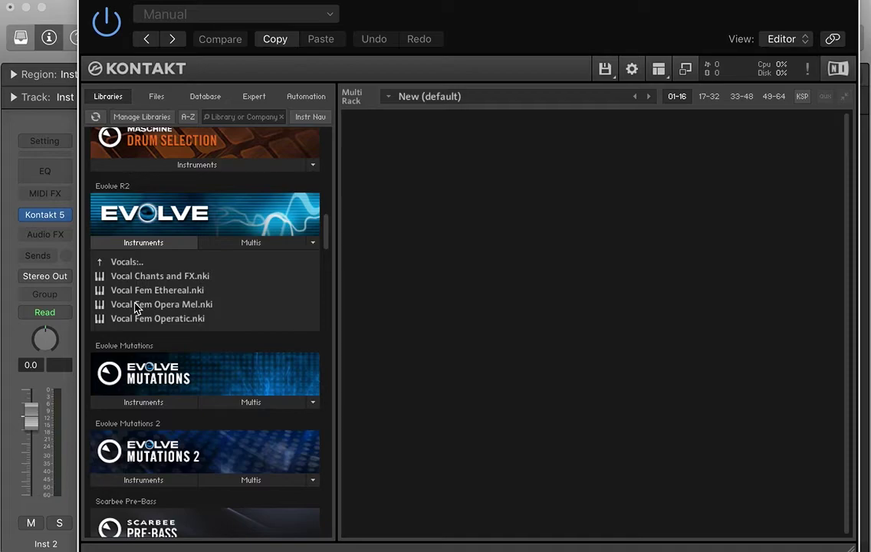
{"action": "double_click", "coordinate": [136, 305]}
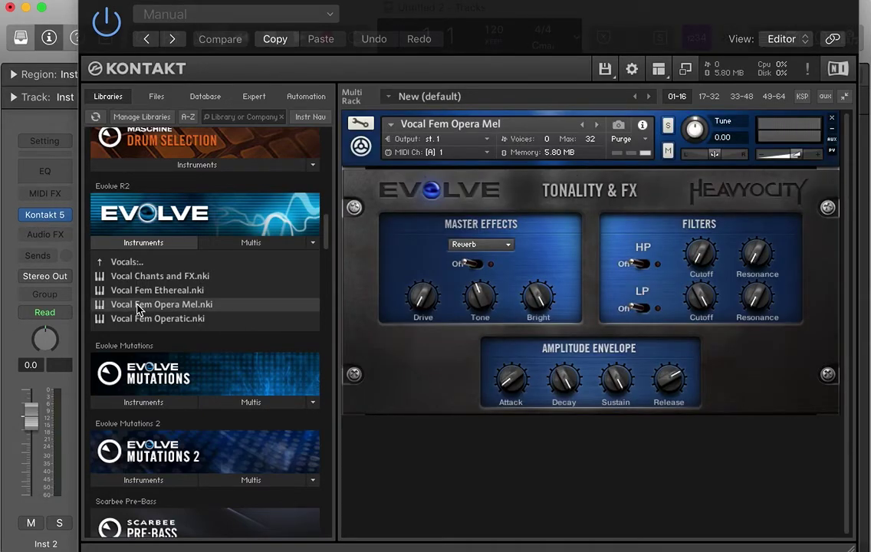
{"action": "left_click", "coordinate": [88, 3]}
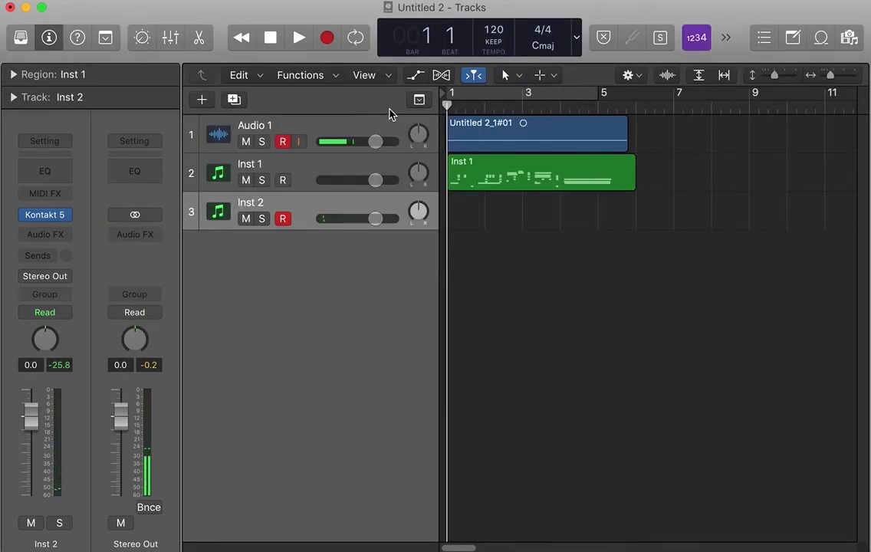
- Record a sustained vocal part on Inst 2 from bar 1 to about the end of bar 5
{"action": "left_click", "coordinate": [326, 40]}
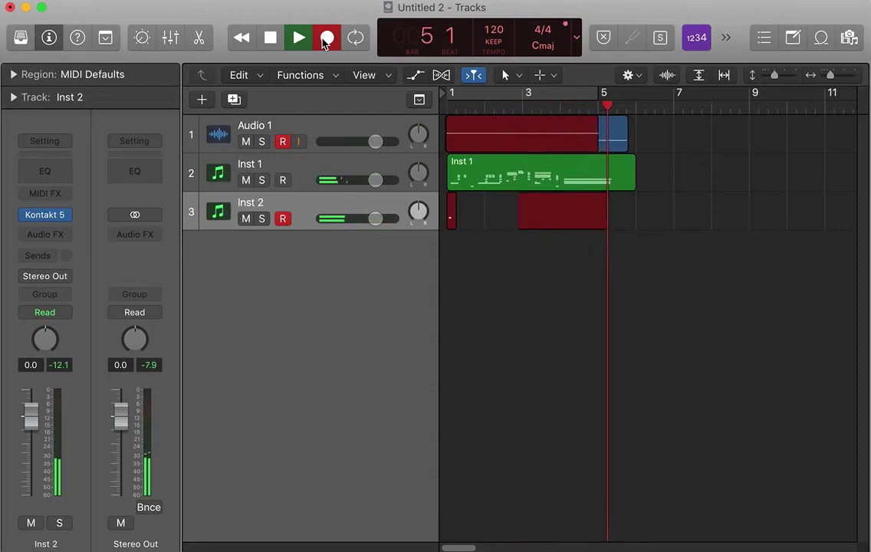
{"action": "key", "text": "space"}
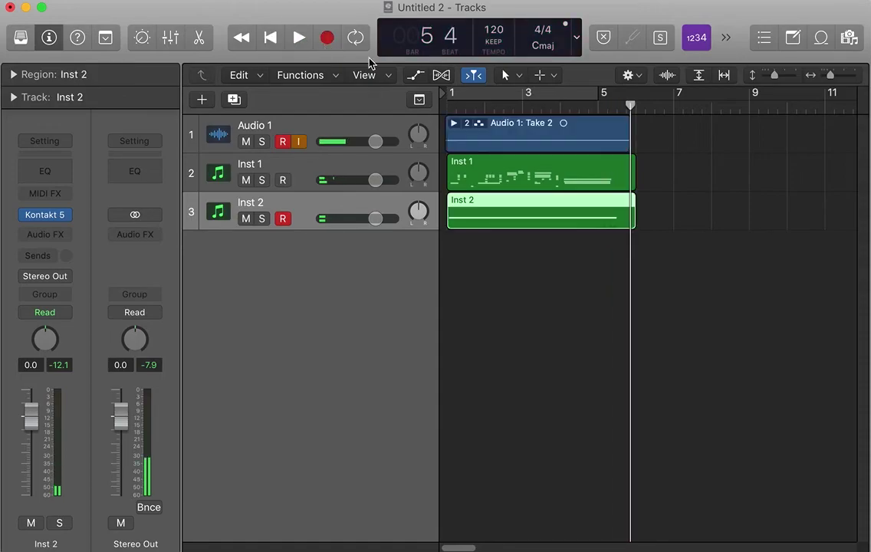
- Delete the recorded takes on Audio 1, including their audio file on disk, and return the playhead to bar 1
{"action": "left_click", "coordinate": [560, 135]}
{"action": "key", "text": "BackSpace"}
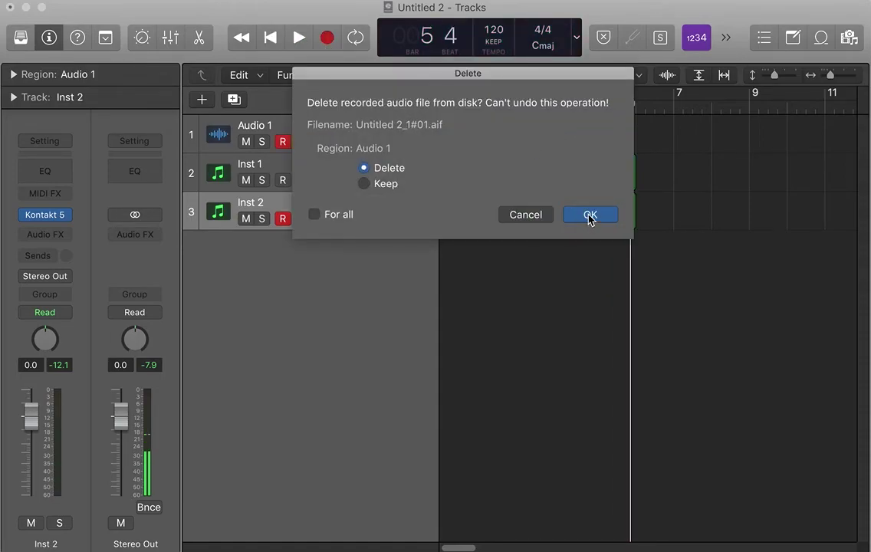
{"action": "left_click", "coordinate": [590, 215]}
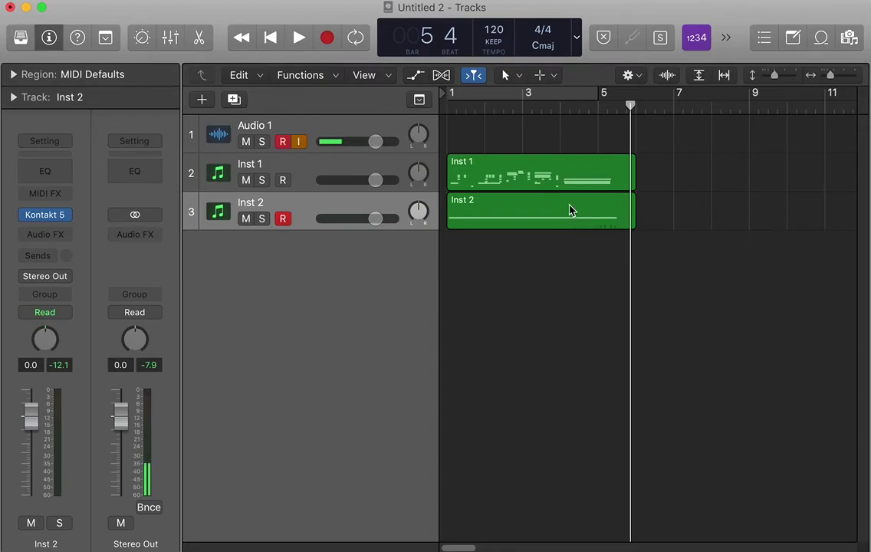
{"action": "key", "text": "space"}
{"action": "left_click", "coordinate": [434, 105]}
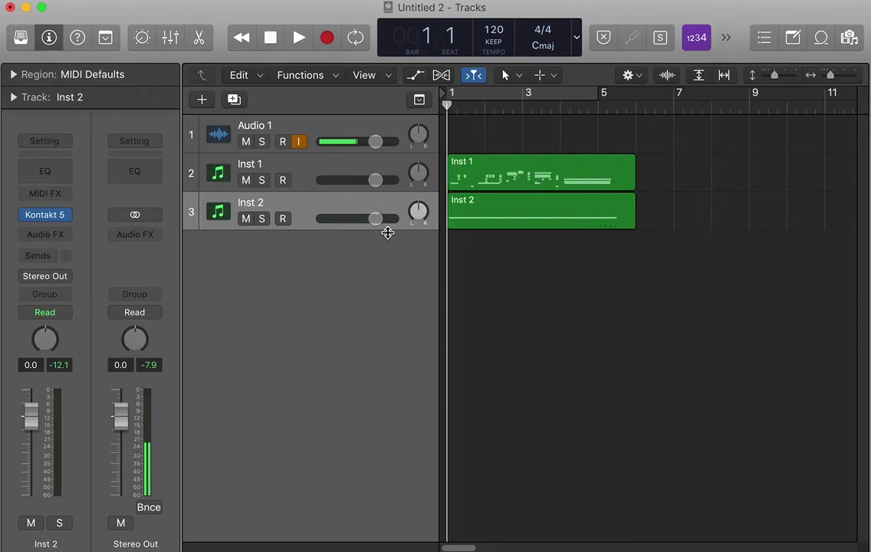
- Open the mixer below the tracks and rename the Inst 1 channel harpsi and the Inst 2 channel vox
{"action": "key", "text": "x"}
{"action": "left_click_drag", "start_coordinate": [522, 132], "coordinate": [545, 265]}
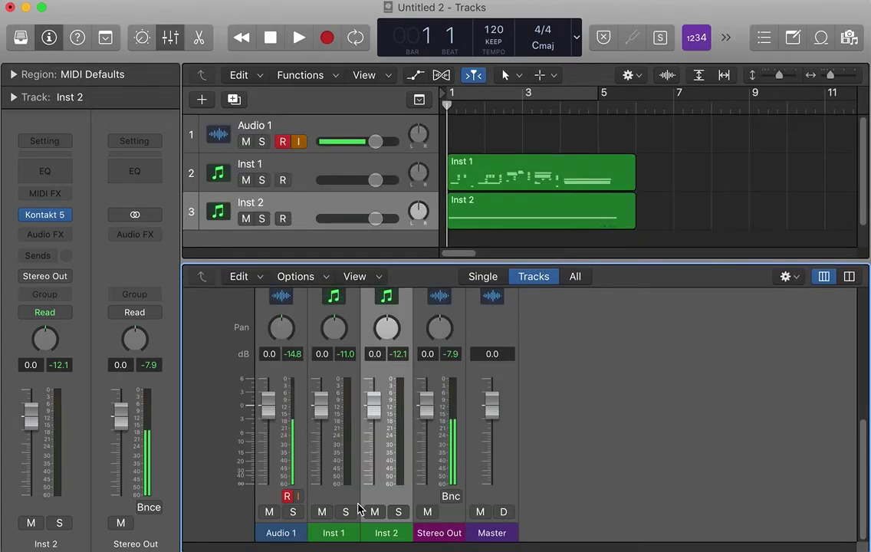
{"action": "double_click", "coordinate": [342, 530]}
{"action": "type", "text": "harpsi"}
{"action": "key", "text": "Tab"}
{"action": "type", "text": "voc"}
{"action": "key", "text": "BackSpace"}
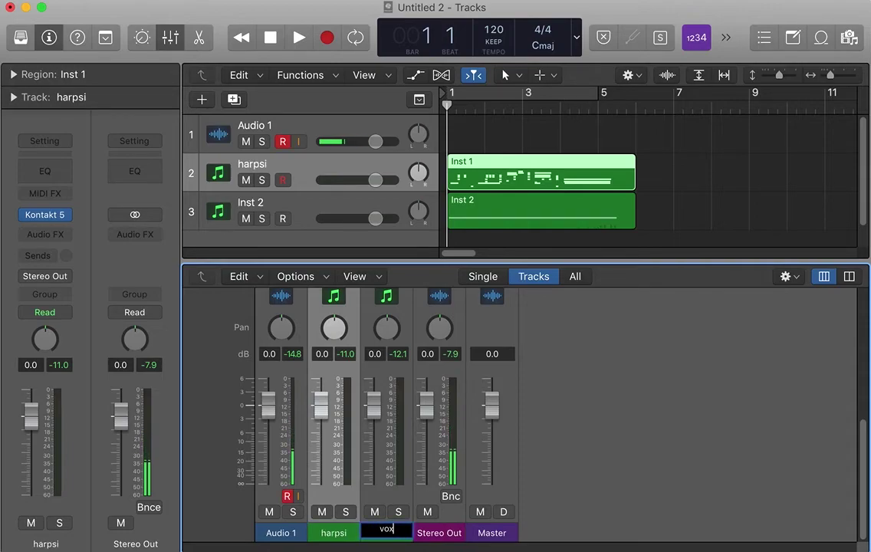
{"action": "type", "text": "x"}
{"action": "key", "text": "Return"}
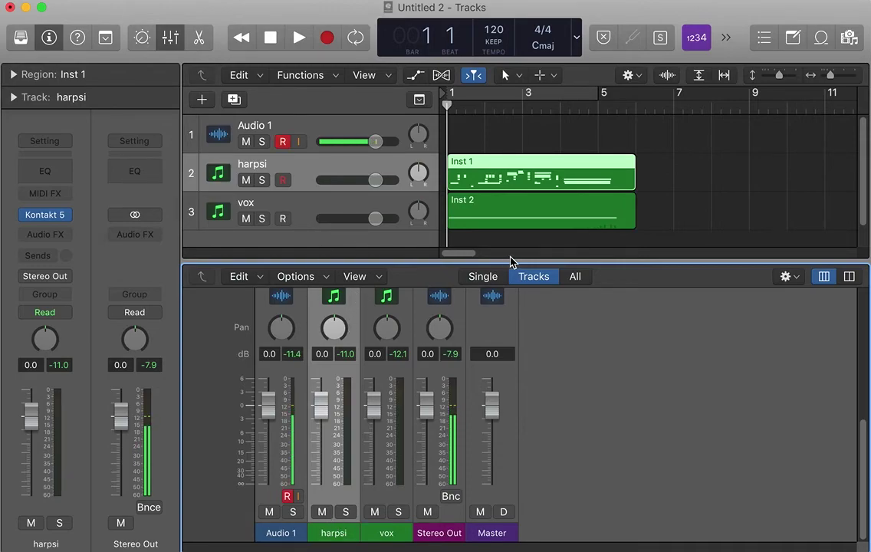
- Enlarge the mixer area slightly and add a send to Bus 1 on the harpsi channel
{"action": "scroll", "coordinate": [430, 399], "scroll_direction": "up", "scroll_amount": 5}
{"action": "scroll", "coordinate": [422, 389], "scroll_direction": "down", "scroll_amount": 3}
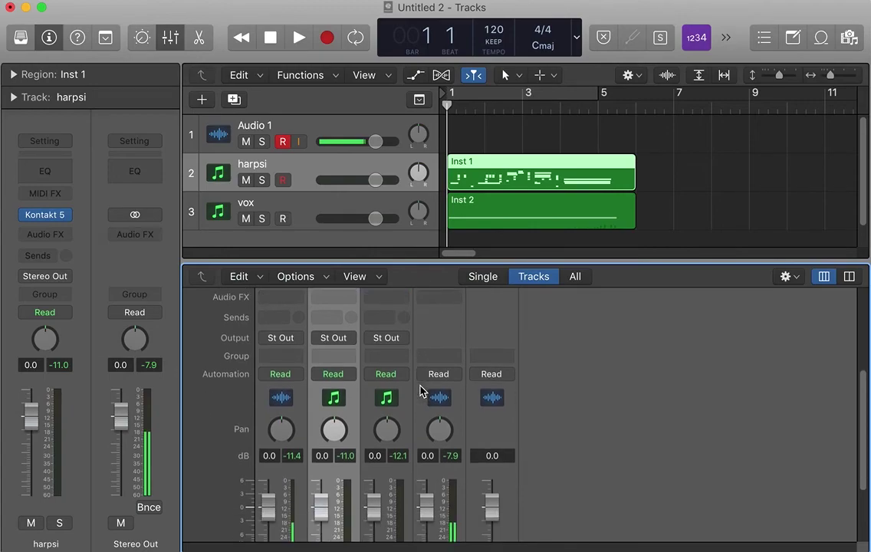
{"action": "scroll", "coordinate": [459, 395], "scroll_direction": "down", "scroll_amount": 2}
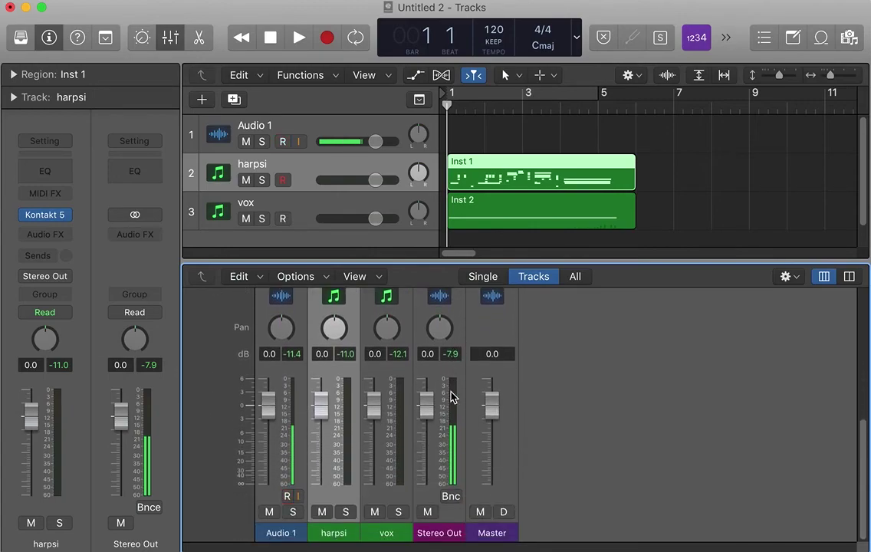
{"action": "left_click_drag", "start_coordinate": [545, 260], "coordinate": [546, 236]}
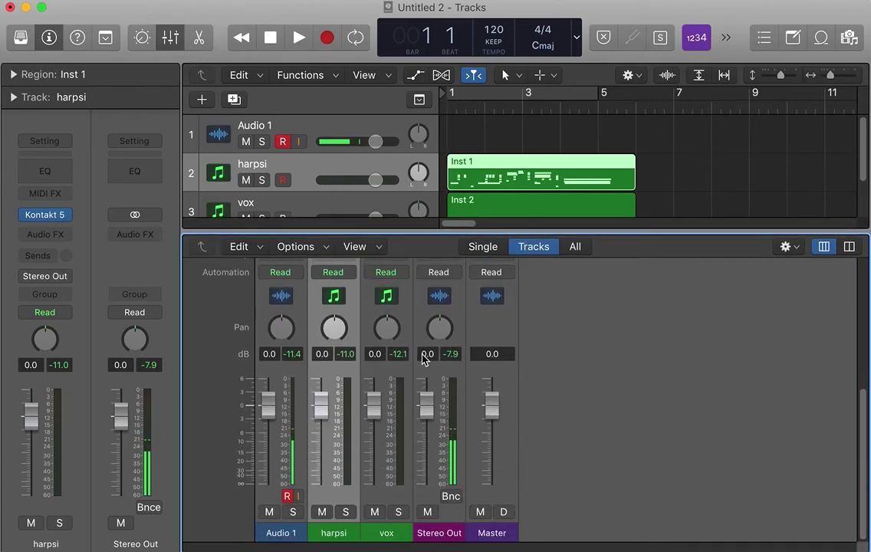
{"action": "scroll", "coordinate": [386, 380], "scroll_direction": "up", "scroll_amount": 4}
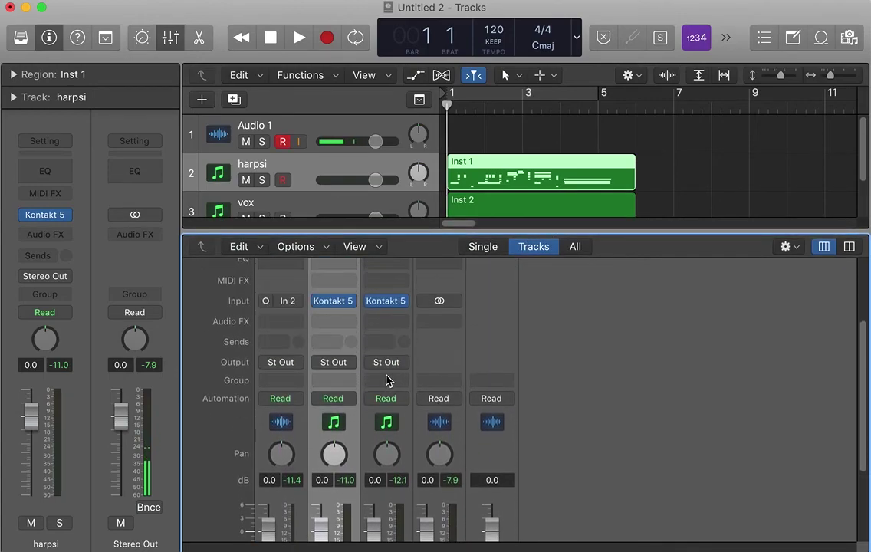
{"action": "left_click", "coordinate": [334, 344]}
{"action": "mouse_move", "coordinate": [340, 369]}
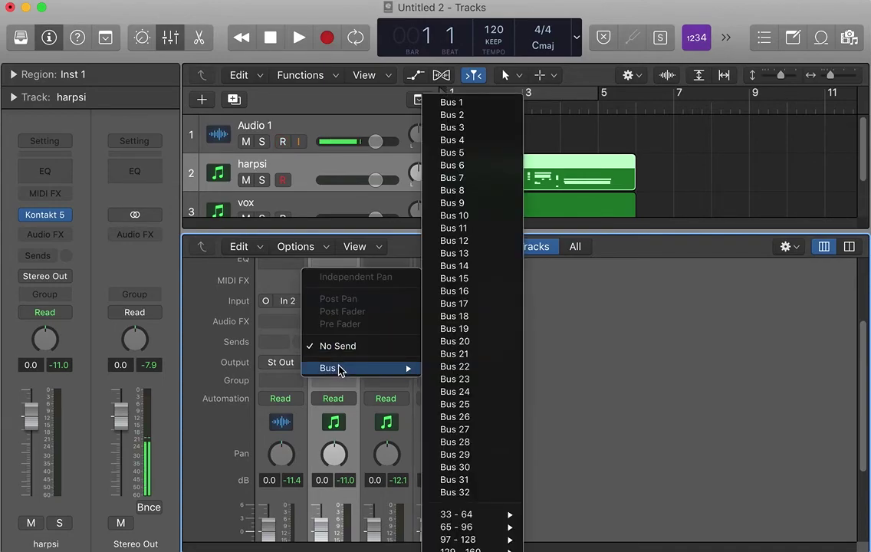
{"action": "left_click", "coordinate": [463, 104]}
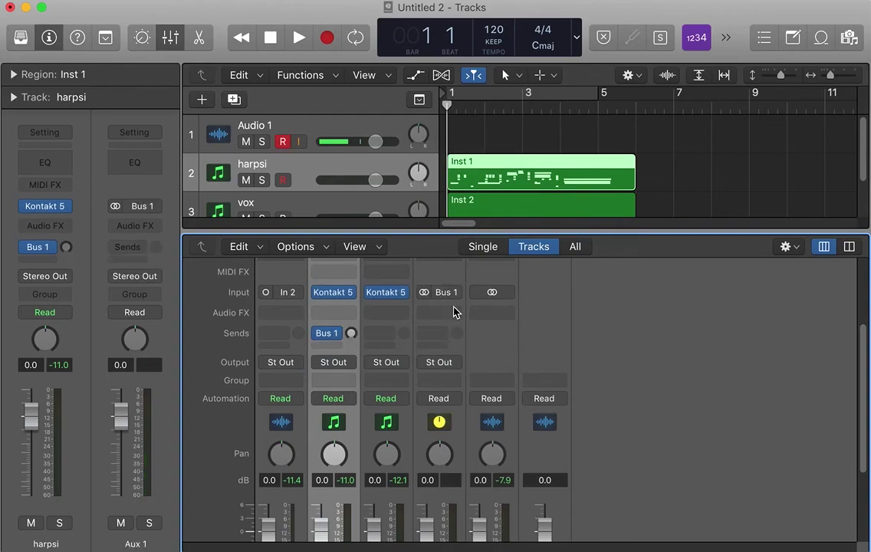
- Insert the Space Designer reverb as an audio effect on the aux channel fed by Bus 1
{"action": "scroll", "coordinate": [453, 384], "scroll_direction": "down", "scroll_amount": 5}
{"action": "scroll", "coordinate": [453, 377], "scroll_direction": "up", "scroll_amount": 5}
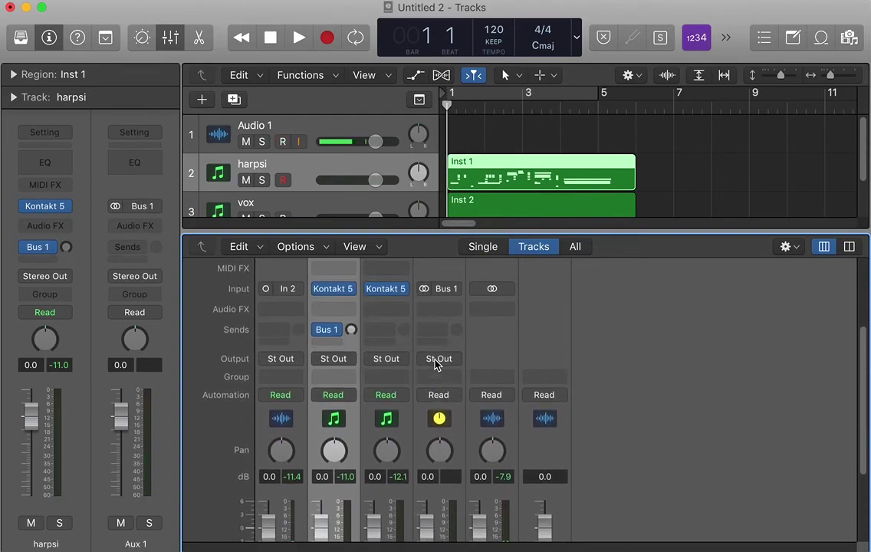
{"action": "left_click", "coordinate": [439, 319]}
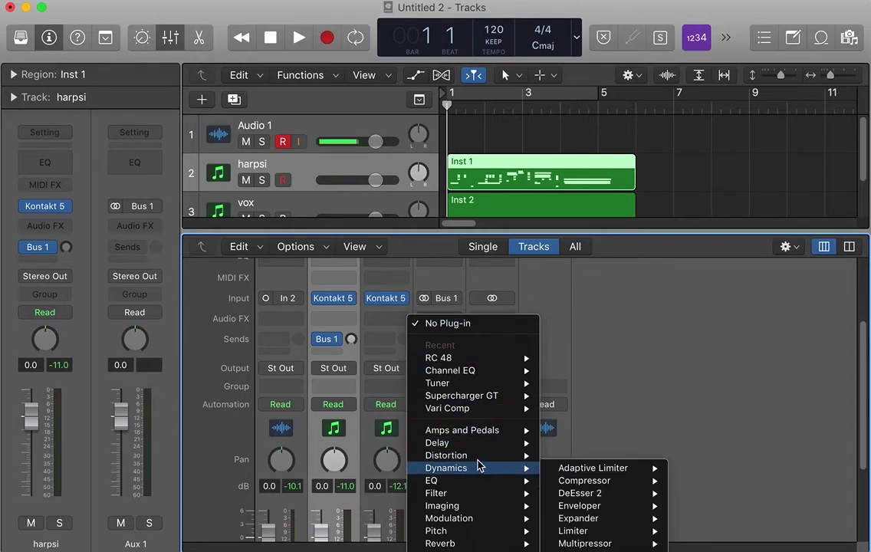
{"action": "mouse_move", "coordinate": [502, 544]}
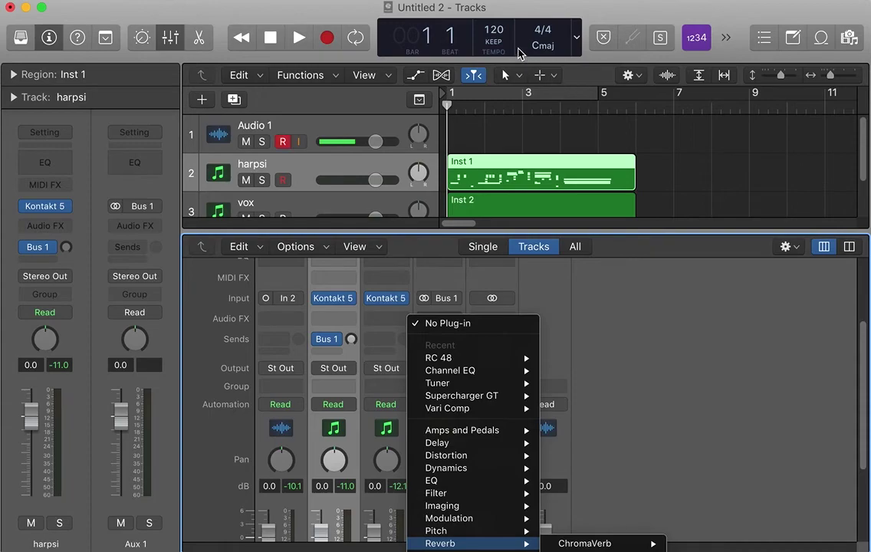
{"action": "left_click", "coordinate": [600, 23]}
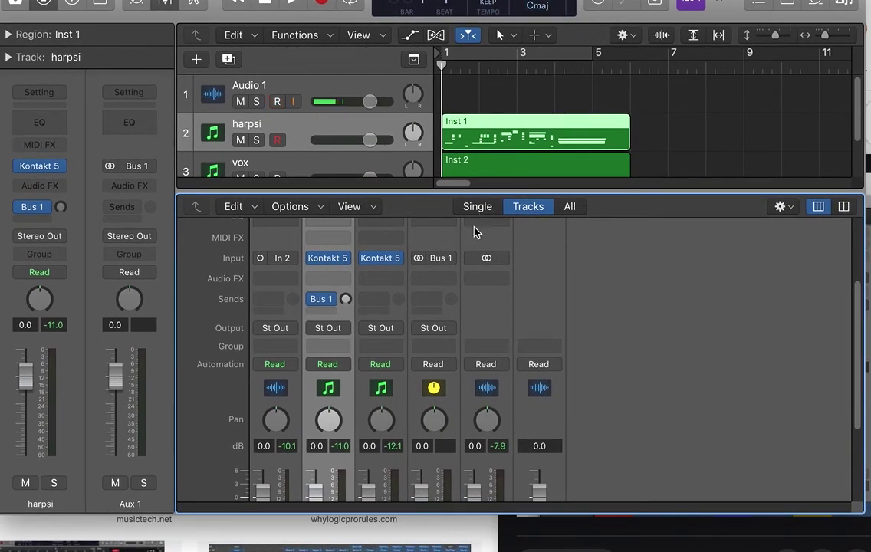
{"action": "left_click", "coordinate": [443, 280]}
{"action": "mouse_move", "coordinate": [511, 505]}
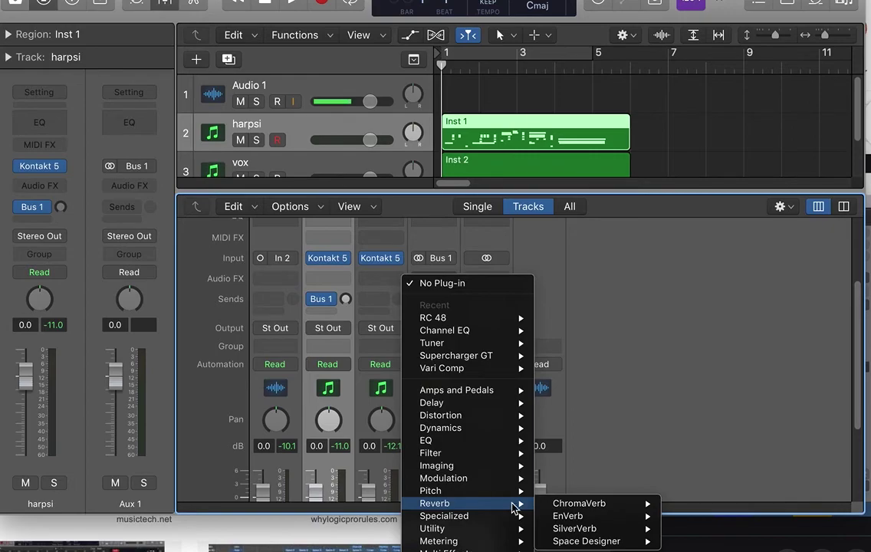
{"action": "mouse_move", "coordinate": [645, 541]}
{"action": "left_click", "coordinate": [686, 542]}
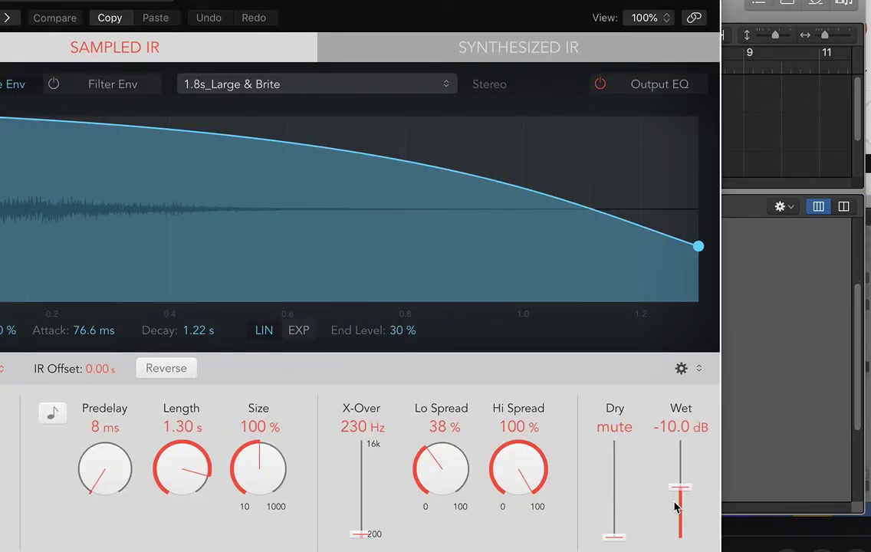
- Set Space Designer's wet level to 0.0 dB, load the 04.4s Big Plate preset from Large Spaces, Plate Reverbs, and close the plug-in window
{"action": "left_click_drag", "start_coordinate": [685, 491], "coordinate": [685, 439]}
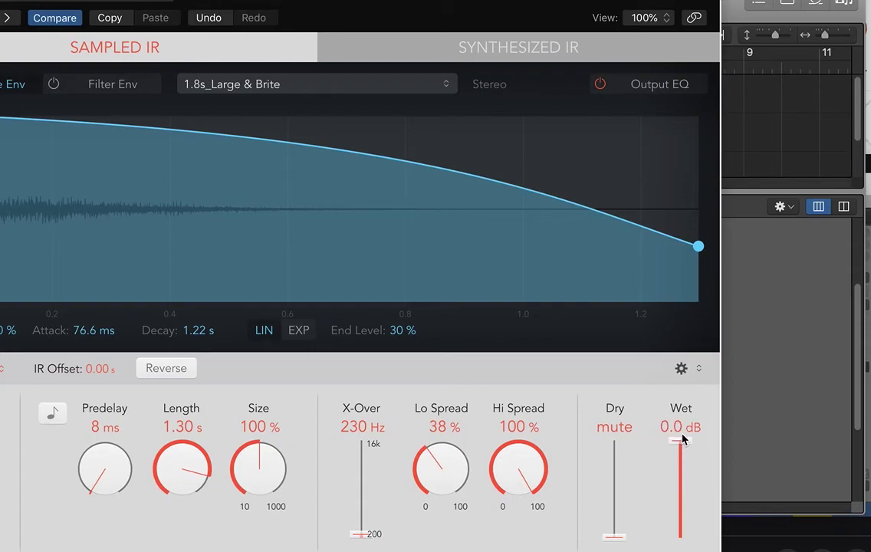
{"action": "left_click", "coordinate": [118, 3]}
{"action": "mouse_move", "coordinate": [190, 313]}
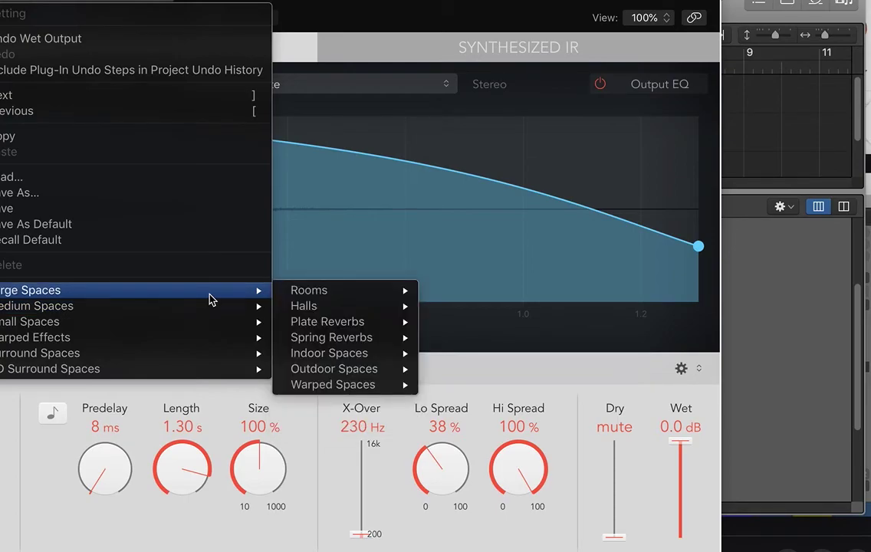
{"action": "mouse_move", "coordinate": [327, 325]}
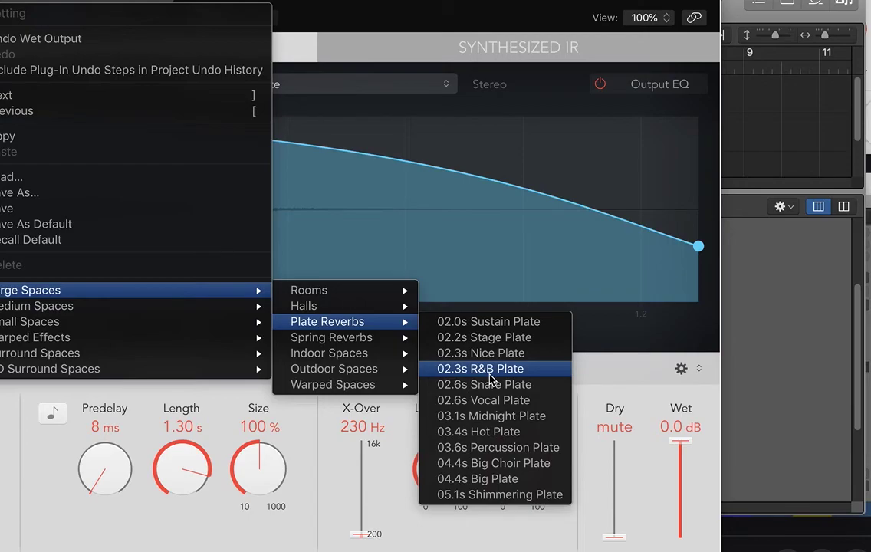
{"action": "left_click", "coordinate": [512, 481]}
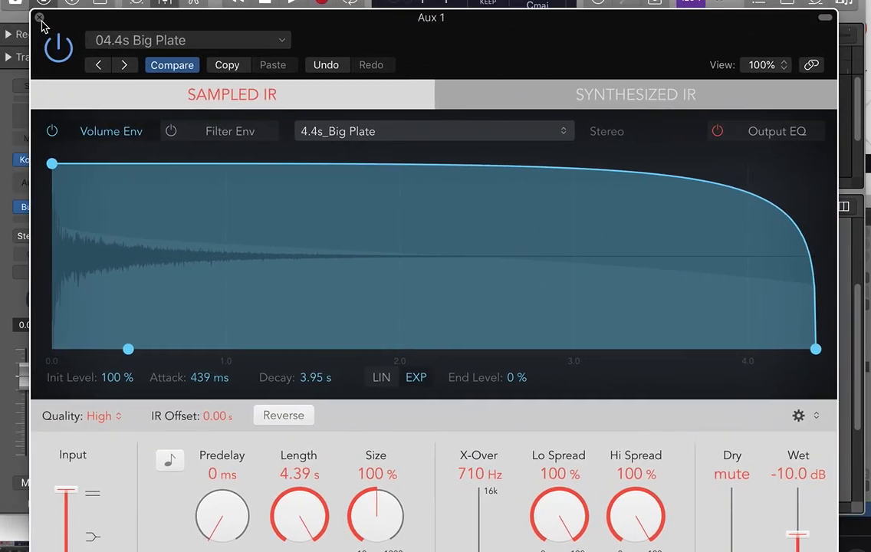
{"action": "left_click", "coordinate": [41, 19]}
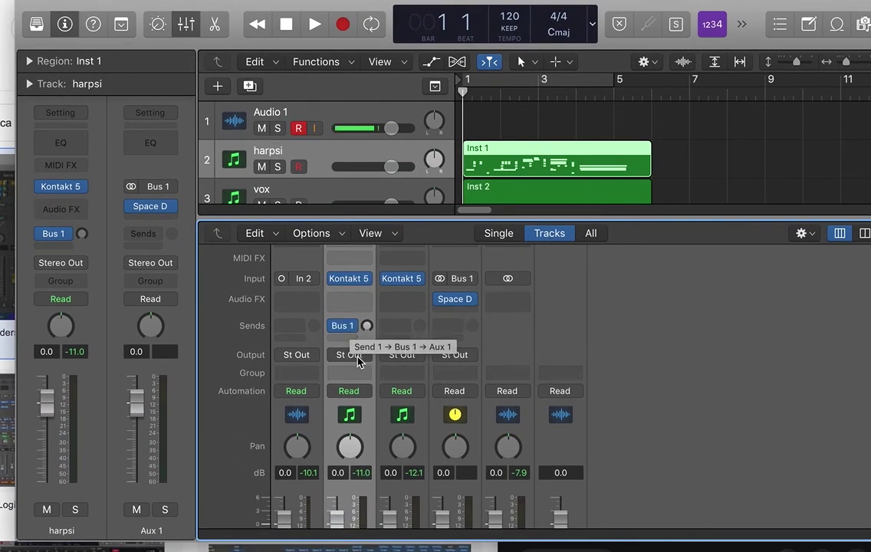
- Solo the harpsi channel and the Audio 1 track
{"action": "scroll", "coordinate": [358, 361], "scroll_direction": "down", "scroll_amount": 5}
{"action": "left_click", "coordinate": [366, 500]}
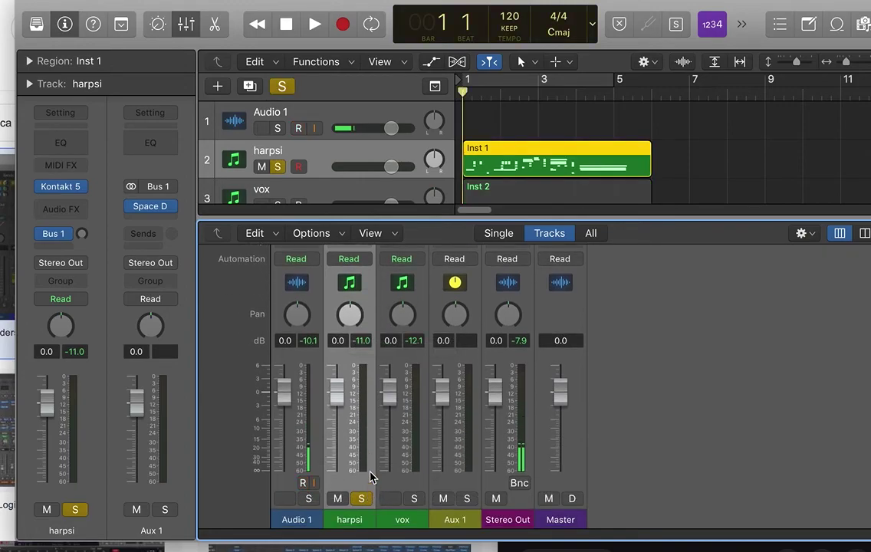
{"action": "scroll", "coordinate": [372, 452], "scroll_direction": "up", "scroll_amount": 5}
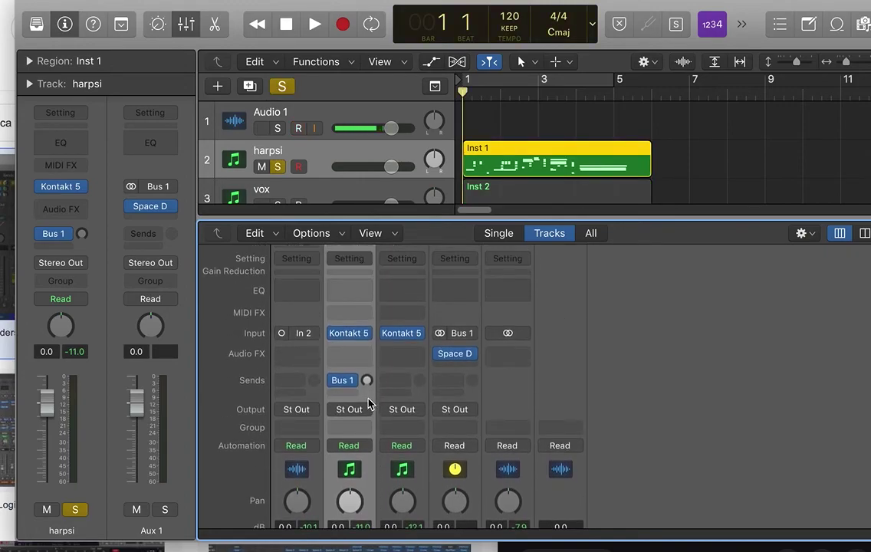
{"action": "left_click", "coordinate": [278, 129]}
- Play the project while raising the harpsi channel's Bus 1 send level, and return the stopped playhead to bar 1
{"action": "key", "text": "space"}
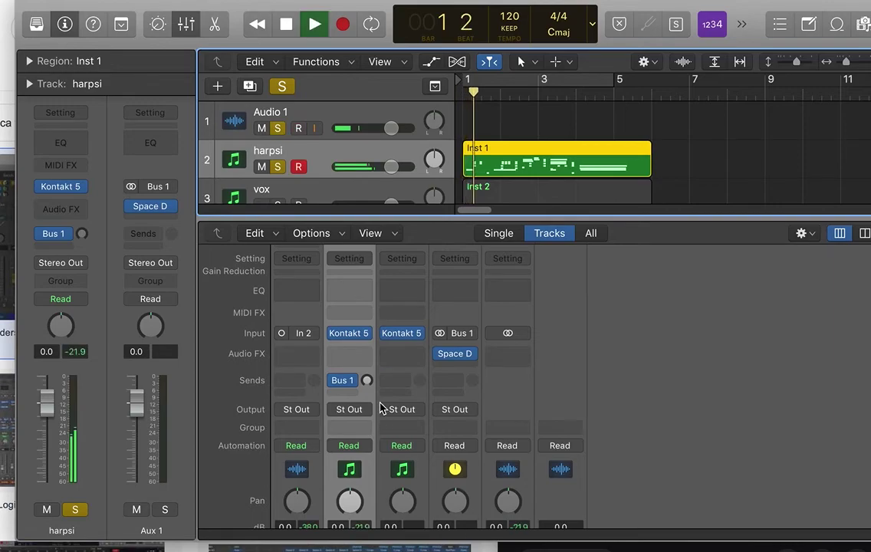
{"action": "left_click_drag", "start_coordinate": [362, 386], "coordinate": [354, 296]}
{"action": "key", "text": "space"}
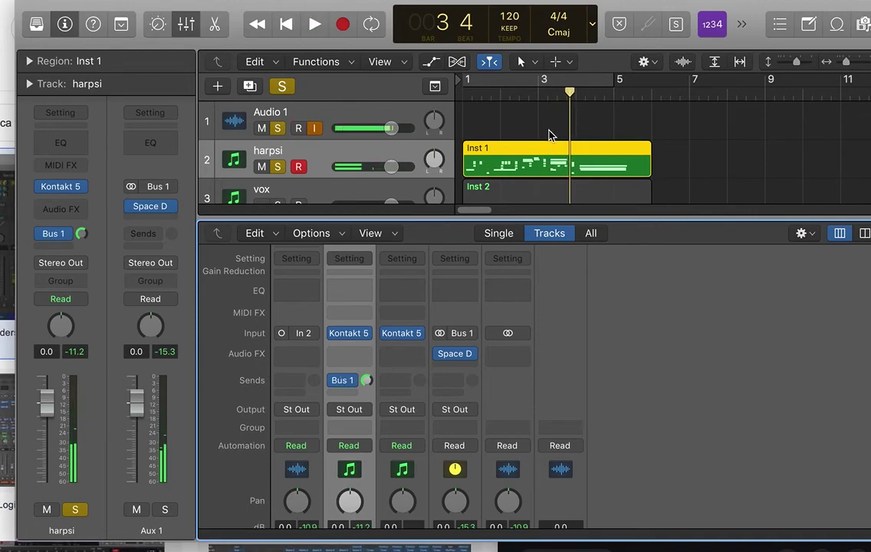
{"action": "left_click", "coordinate": [507, 93]}
{"action": "left_click_drag", "start_coordinate": [506, 93], "coordinate": [463, 102]}
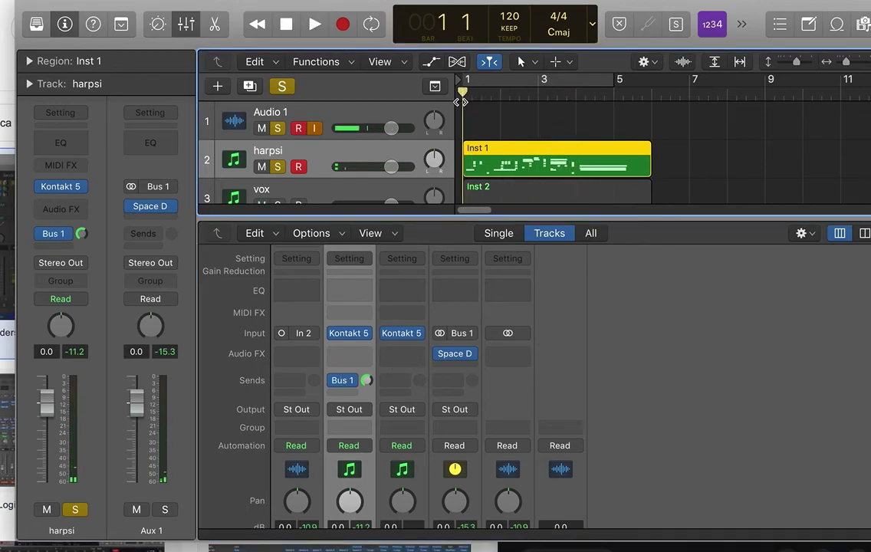
- Switch the harpsi channel's Bus 1 send to Pre Fader and back to Post Pan
{"action": "left_click", "coordinate": [352, 381]}
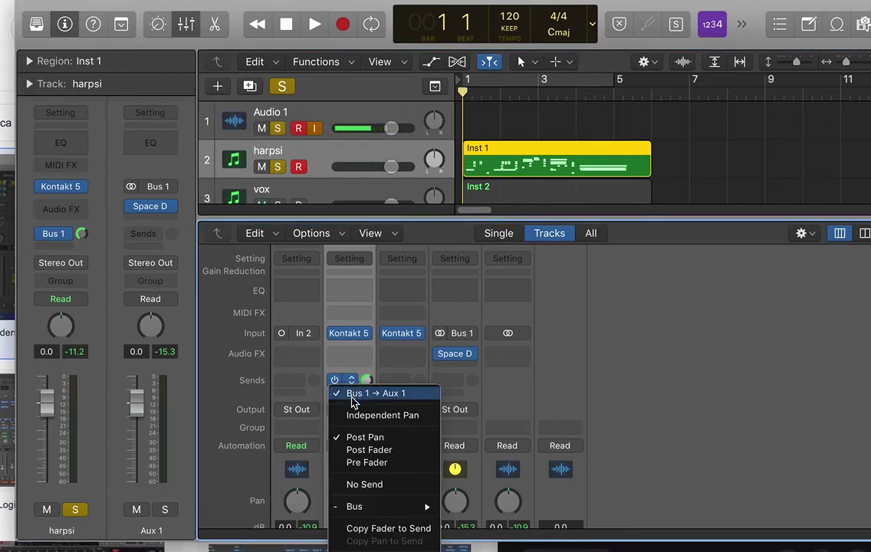
{"action": "left_click", "coordinate": [364, 463]}
{"action": "scroll", "coordinate": [755, 401], "scroll_direction": "down", "scroll_amount": 3}
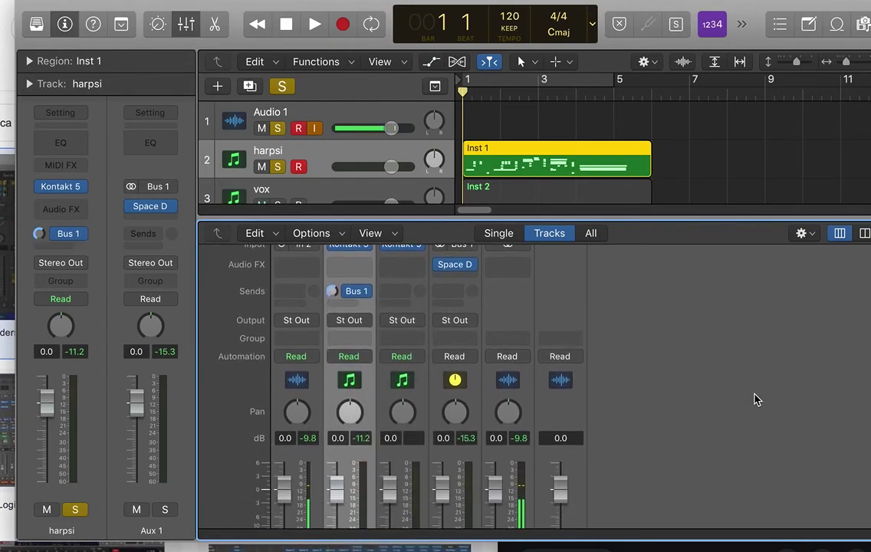
{"action": "left_click", "coordinate": [363, 298]}
{"action": "left_click", "coordinate": [378, 358]}
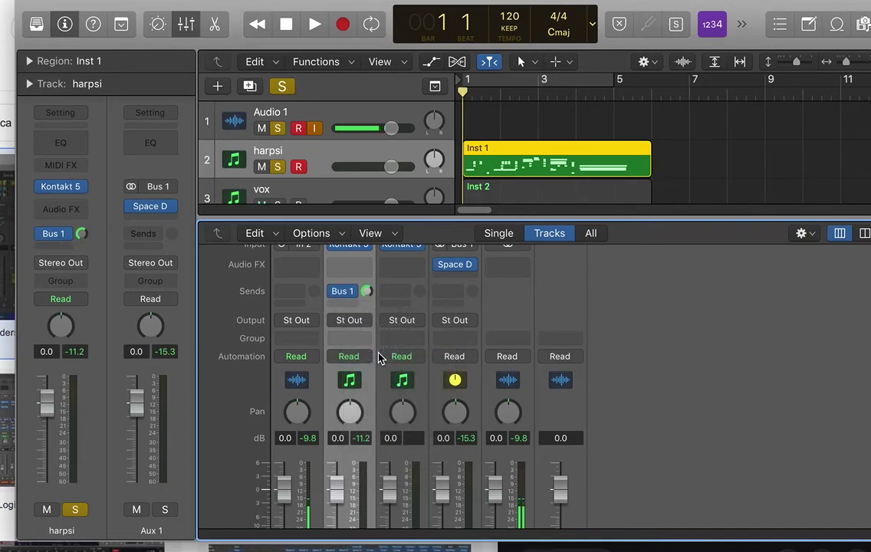
- Lower the harpsi fader to -15.4 dB, bring it back up to -0.1 dB, and set its Bus 1 send to -2.6 dB
{"action": "mouse_move", "coordinate": [352, 299]}
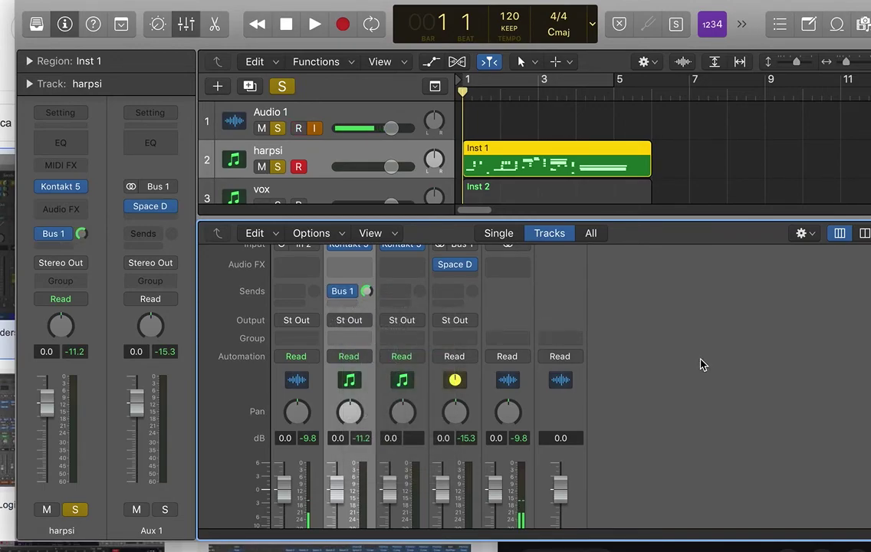
{"action": "scroll", "coordinate": [699, 363], "scroll_direction": "down", "scroll_amount": 2}
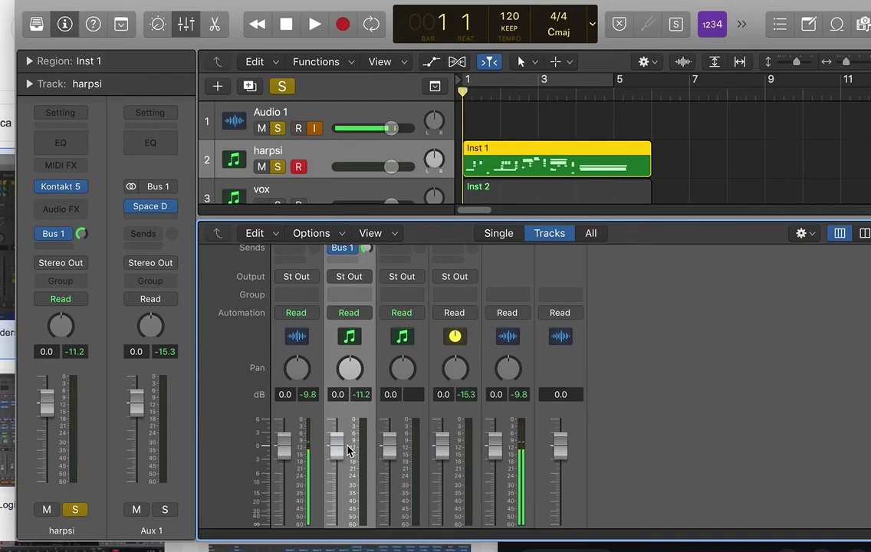
{"action": "left_click_drag", "start_coordinate": [334, 449], "coordinate": [335, 495]}
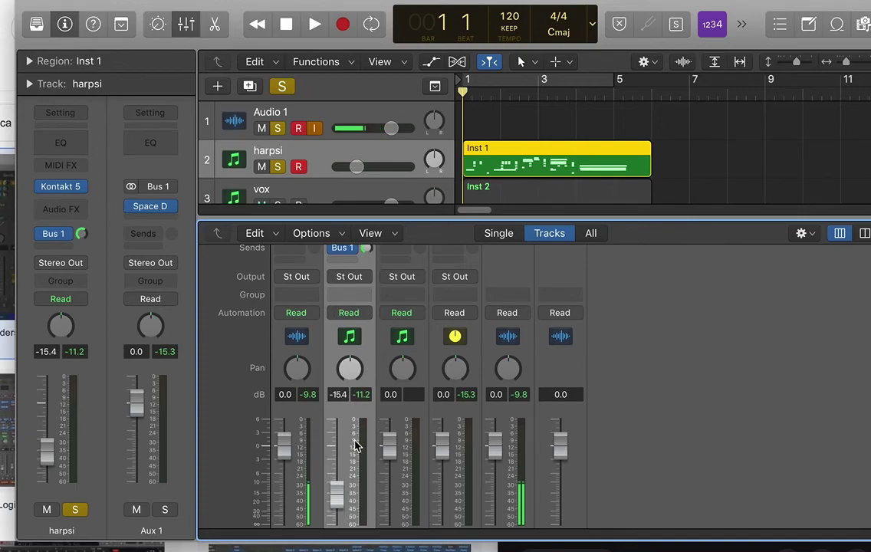
{"action": "left_click_drag", "start_coordinate": [336, 495], "coordinate": [336, 436]}
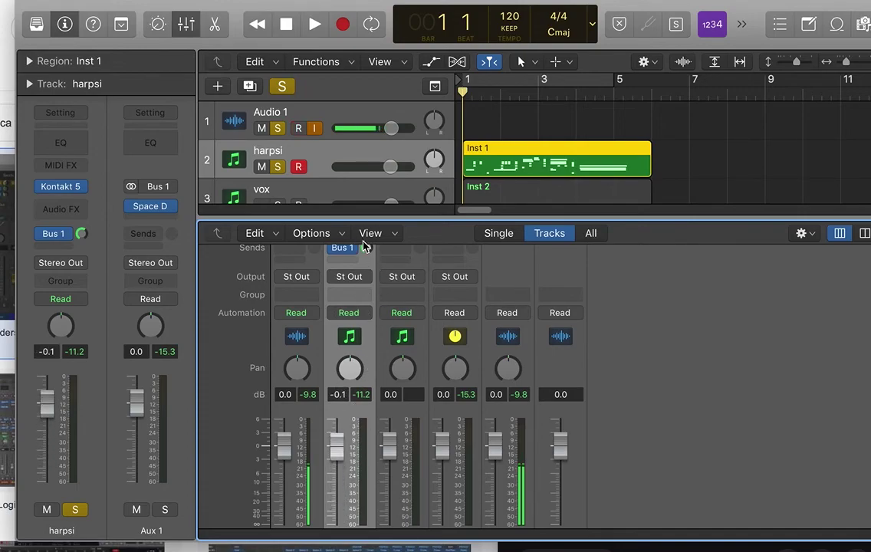
{"action": "left_click_drag", "start_coordinate": [365, 255], "coordinate": [366, 250]}
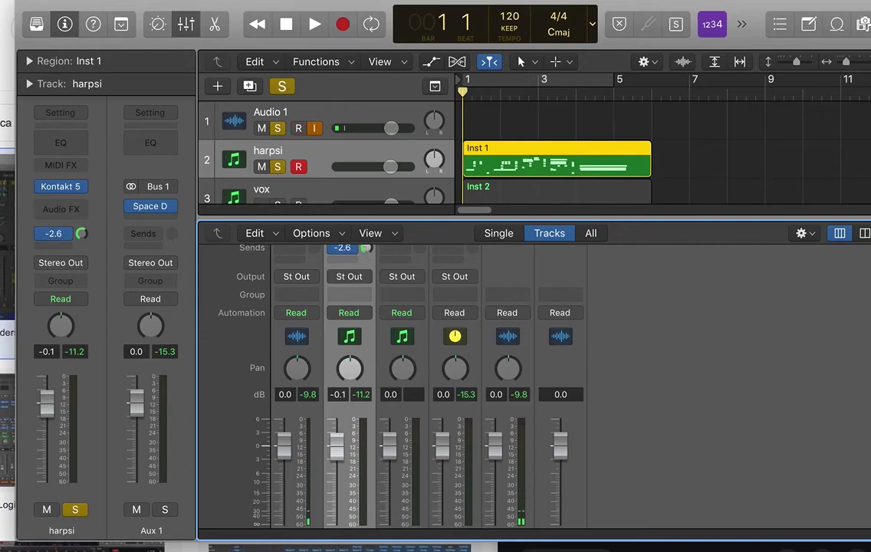
- Change the harpsi channel's Bus 1 send to Pre Fader
{"action": "left_click", "coordinate": [342, 248]}
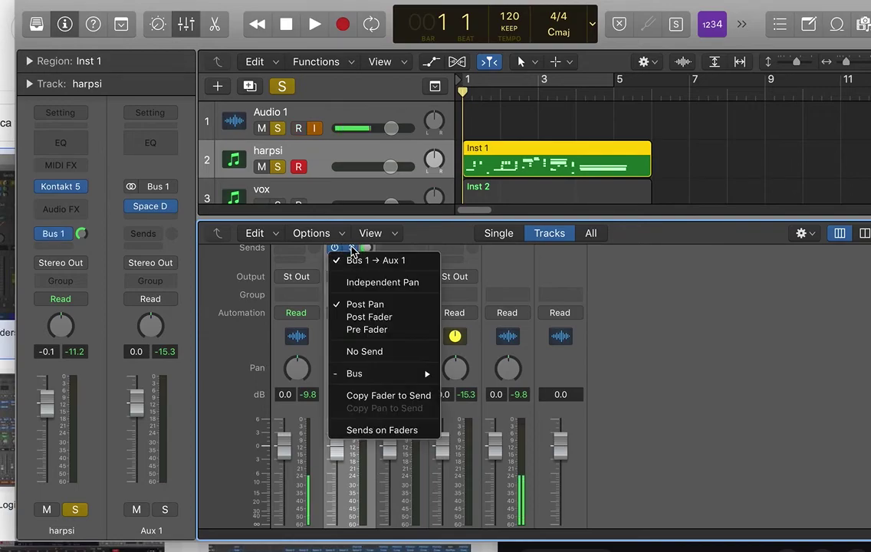
{"action": "left_click", "coordinate": [365, 330]}
{"action": "scroll", "coordinate": [336, 262], "scroll_direction": "up", "scroll_amount": 2}
{"action": "left_click_drag", "start_coordinate": [335, 278], "coordinate": [342, 467]}
- Play the project while moving the harpsi fader, leave the fader at 0.0 dB, and stop playback in bar 4
{"action": "scroll", "coordinate": [691, 377], "scroll_direction": "down", "scroll_amount": 3}
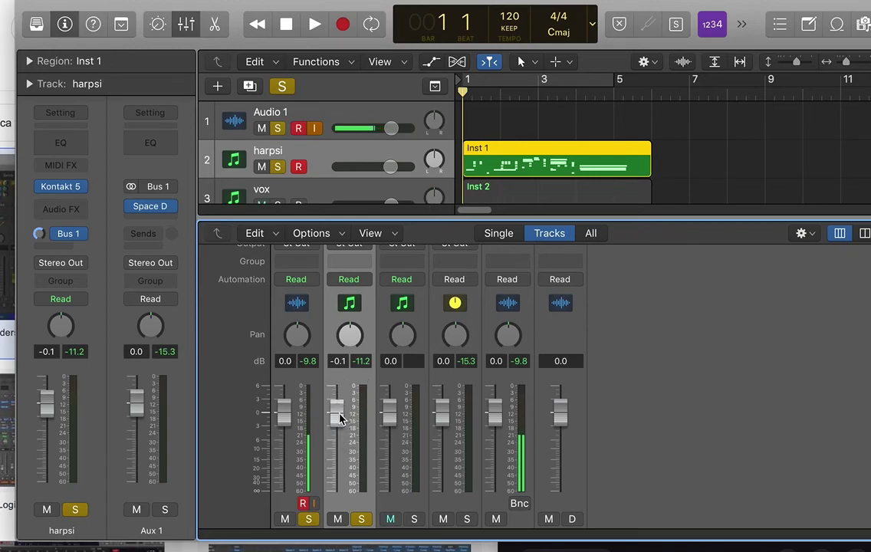
{"action": "key", "text": "space"}
{"action": "mouse_move", "coordinate": [341, 418]}
{"action": "left_mouse_down"}
{"action": "mouse_move", "coordinate": [339, 500]}
{"action": "mouse_move", "coordinate": [339, 418]}
{"action": "mouse_move", "coordinate": [354, 418]}
{"action": "left_mouse_up"}
{"action": "key", "text": "space"}
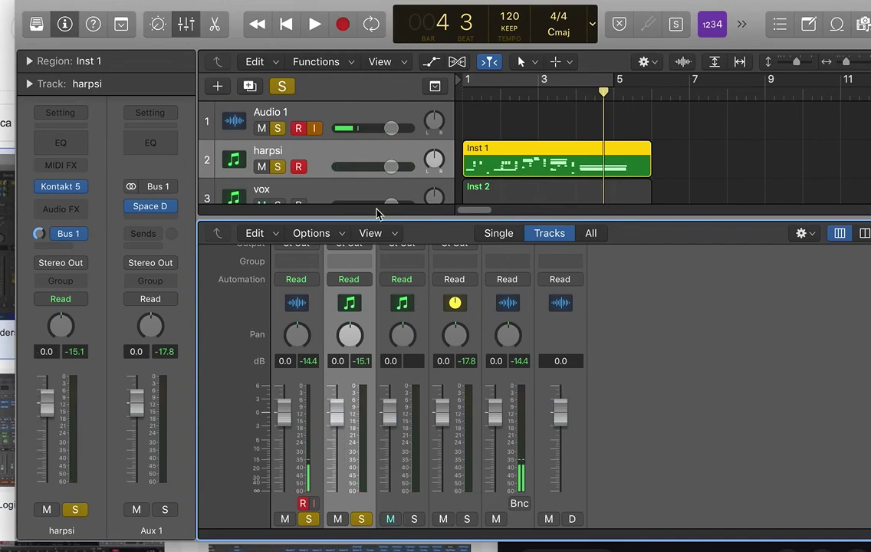
- Add a Bus 1 send to the vox channel in the mixer, routed to Aux 1
{"action": "scroll", "coordinate": [392, 284], "scroll_direction": "up", "scroll_amount": 5}
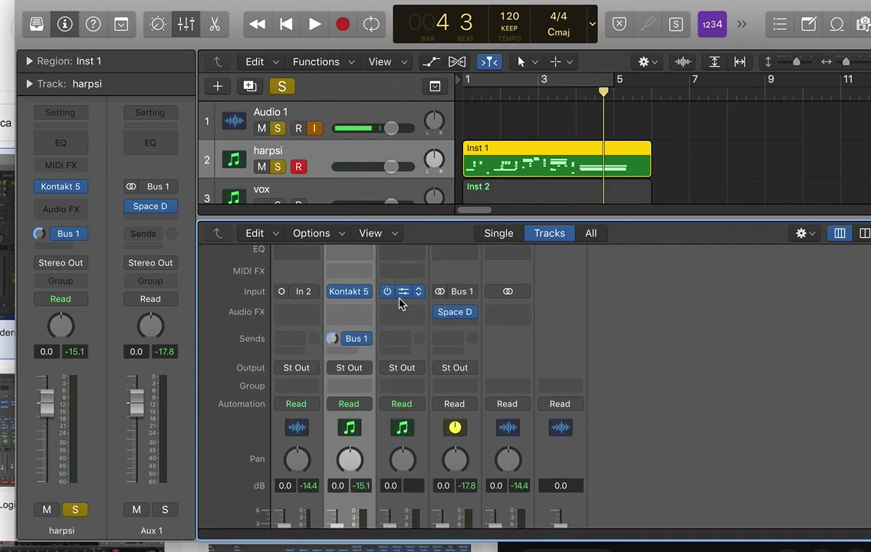
{"action": "left_click", "coordinate": [405, 344]}
{"action": "mouse_move", "coordinate": [411, 365]}
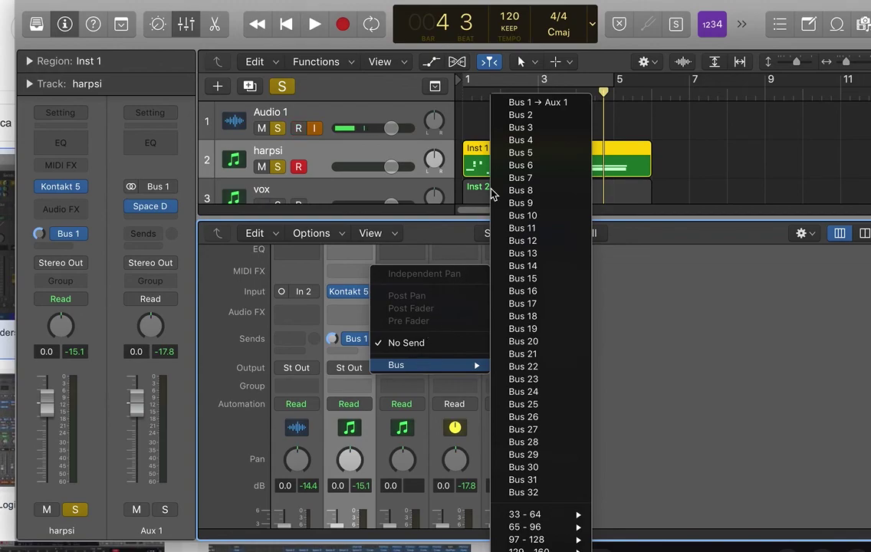
{"action": "left_click", "coordinate": [537, 104]}
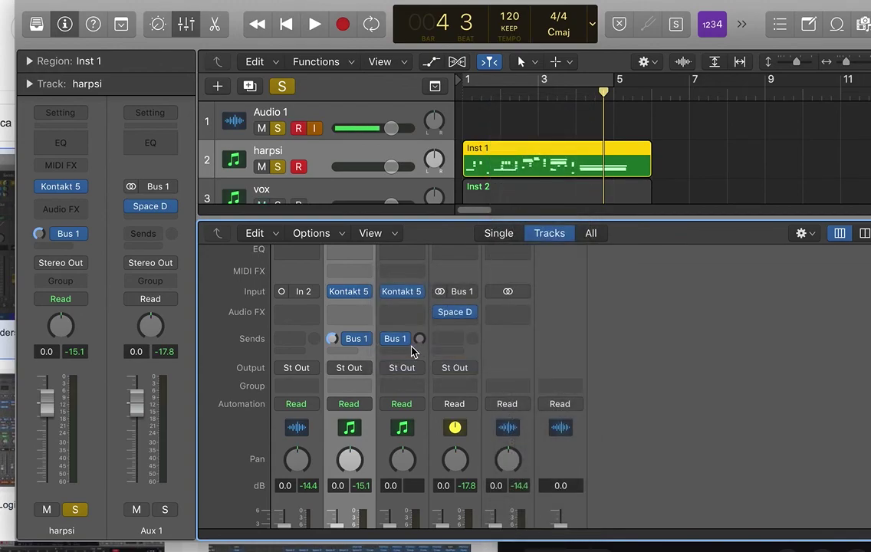
- Change the vox channel's Bus 1 send to Pre Fader and raise its level to -11.6 dB
{"action": "left_click", "coordinate": [404, 343]}
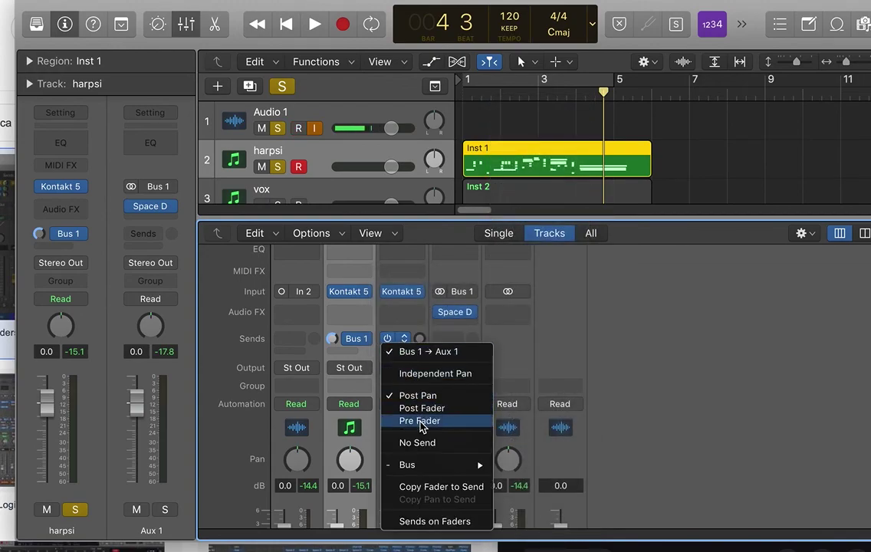
{"action": "left_click", "coordinate": [414, 419]}
{"action": "left_click_drag", "start_coordinate": [385, 341], "coordinate": [386, 282]}
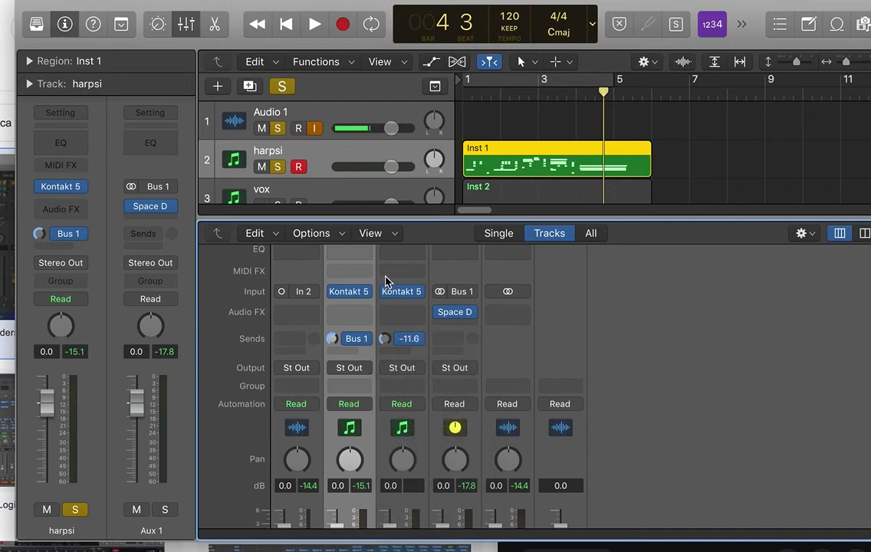
- Lower the harpsi fader to -∞ and turn off solo on the harpsi and Audio 1 channels
{"action": "scroll", "coordinate": [684, 422], "scroll_direction": "down", "scroll_amount": 6}
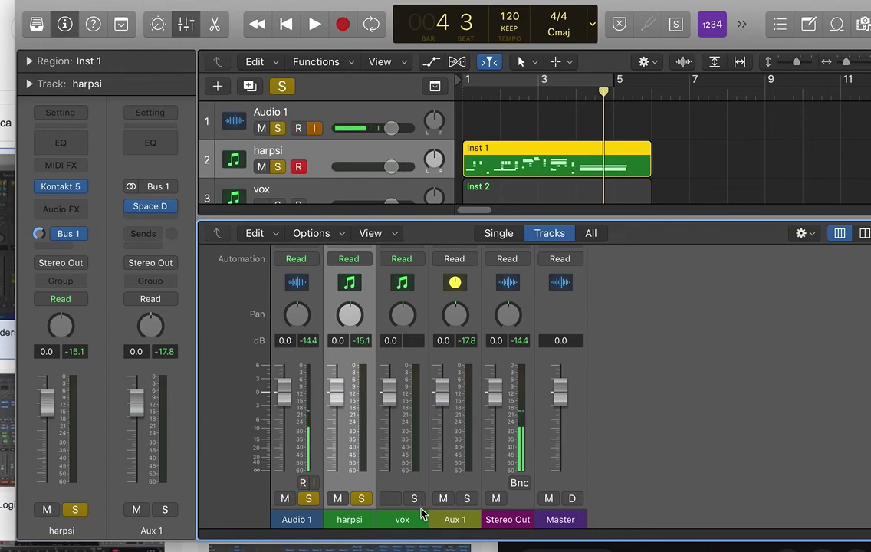
{"action": "left_click", "coordinate": [391, 499]}
{"action": "left_click", "coordinate": [391, 500]}
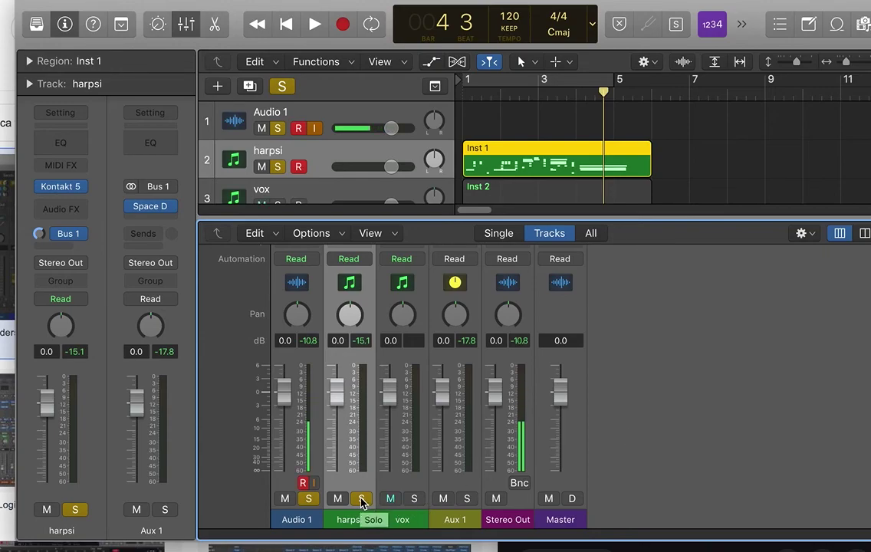
{"action": "left_click_drag", "start_coordinate": [337, 393], "coordinate": [337, 468]}
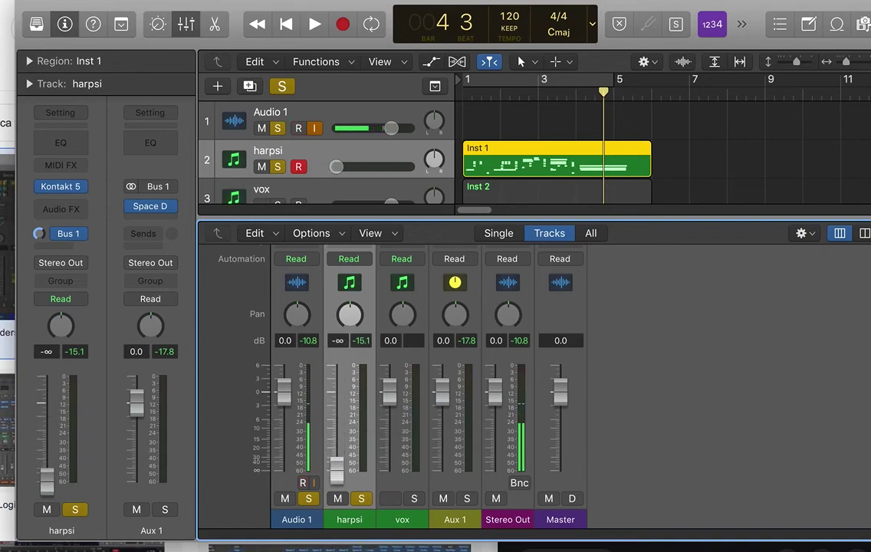
{"action": "left_click", "coordinate": [362, 498]}
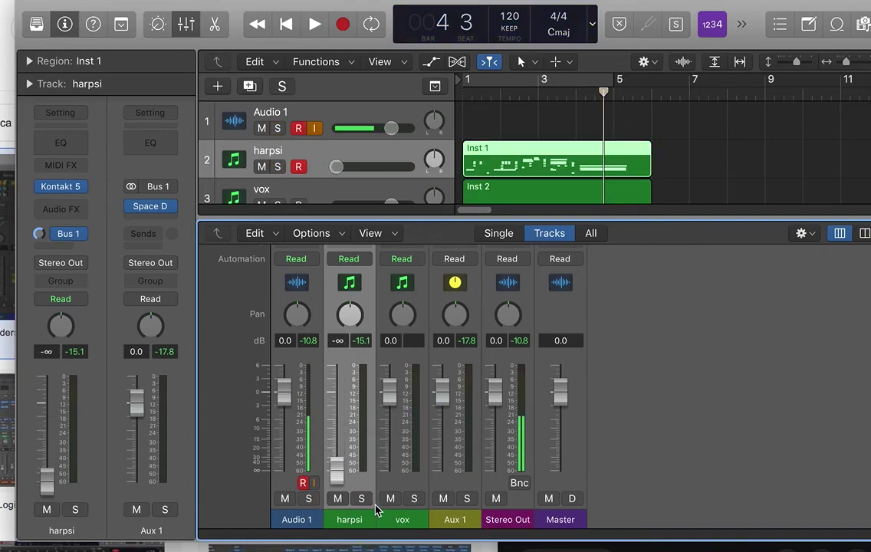
- Play the project from bar 1 with the harpsi fader down and nudge the vox fader to 0.3 dB
{"action": "scroll", "coordinate": [404, 460], "scroll_direction": "up", "scroll_amount": 3}
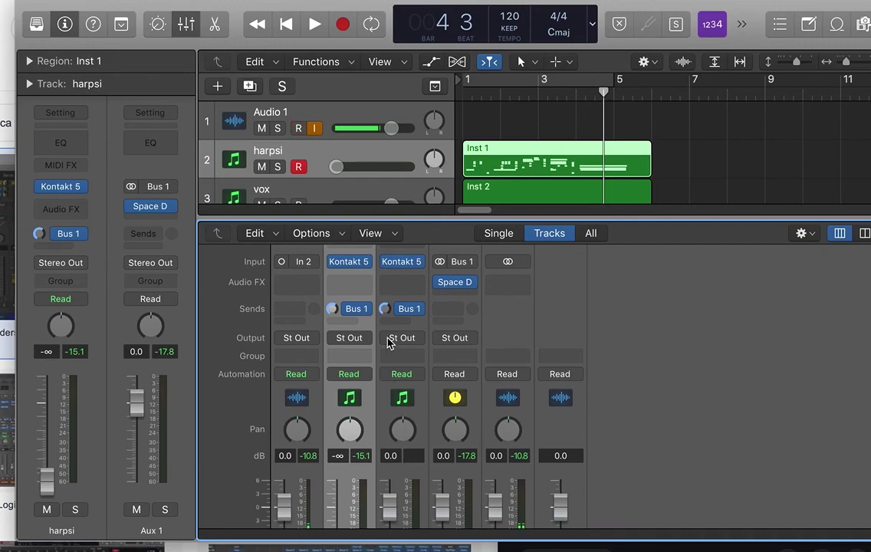
{"action": "left_click", "coordinate": [403, 65]}
{"action": "key", "text": "Return"}
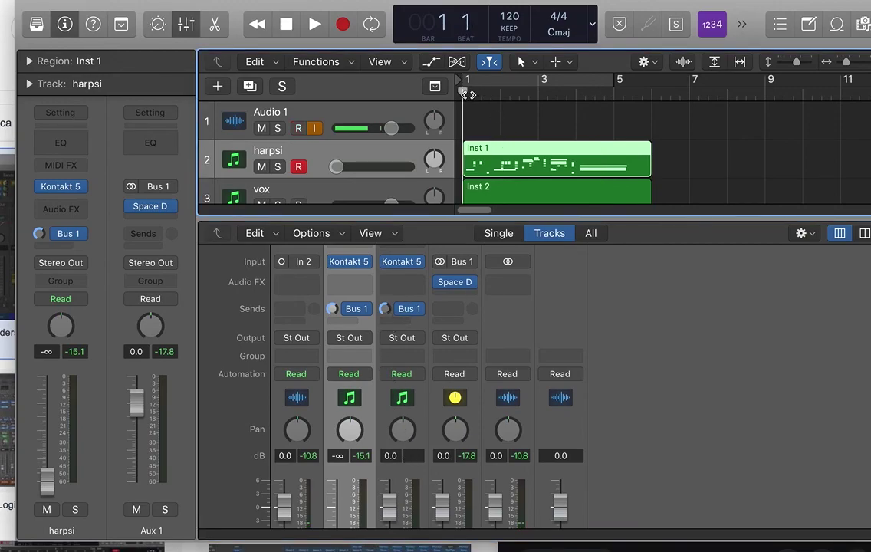
{"action": "key", "text": "space"}
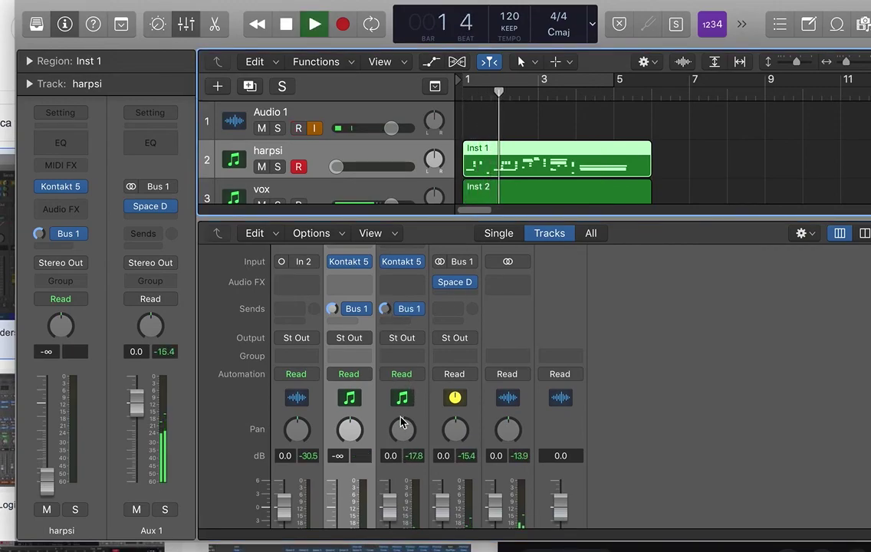
{"action": "scroll", "coordinate": [400, 399], "scroll_direction": "down", "scroll_amount": 3}
{"action": "scroll", "coordinate": [395, 370], "scroll_direction": "up", "scroll_amount": 5}
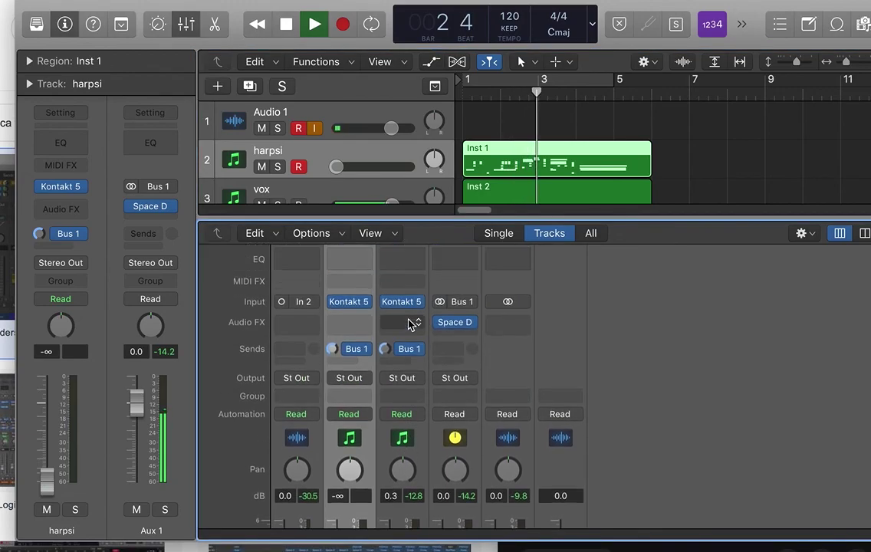
- Stop playback, lower the vox channel's Bus 1 send level, and restart playback from bar 1
{"action": "key", "text": "space"}
{"action": "left_click_drag", "start_coordinate": [388, 453], "coordinate": [424, 479]}
{"action": "key", "text": "Return"}
{"action": "key", "text": "space"}
- Lower the vox fader to -8.2 dB during playback and reset it to 0.0 dB
{"action": "scroll", "coordinate": [589, 415], "scroll_direction": "down", "scroll_amount": 5}
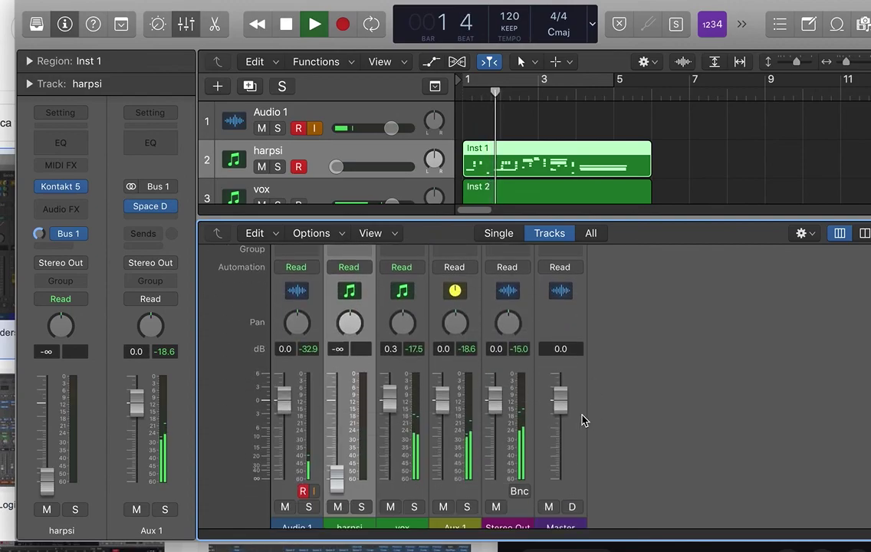
{"action": "left_click_drag", "start_coordinate": [393, 399], "coordinate": [393, 426]}
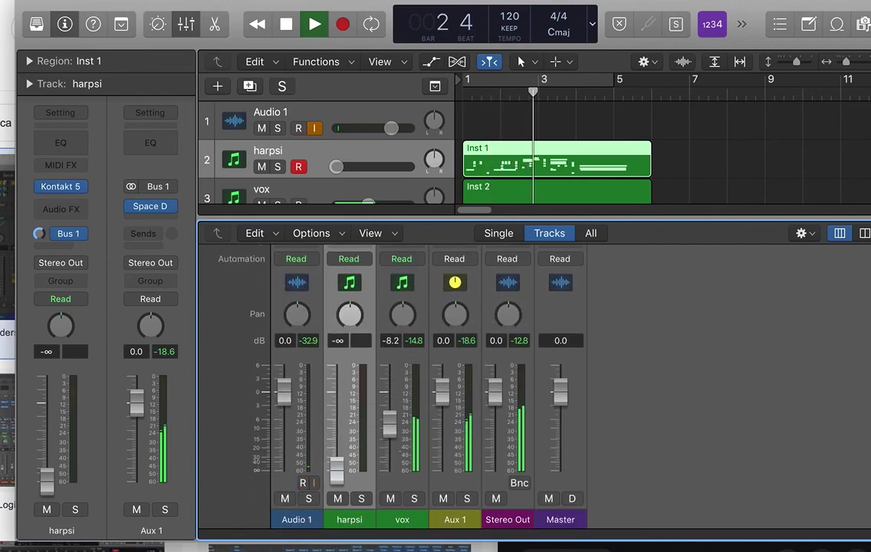
{"action": "left_click", "coordinate": [388, 377], "text": "alt"}
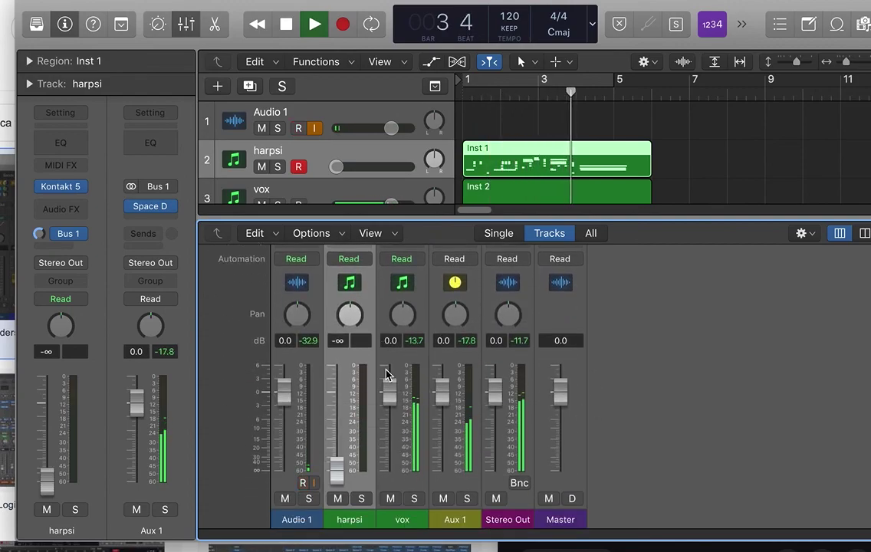
- Lower the harpsi channel's Bus 1 send level, replay the project from bar 1, and stop in bar 4
{"action": "scroll", "coordinate": [333, 307], "scroll_direction": "up", "scroll_amount": 5}
{"action": "mouse_move", "coordinate": [331, 372]}
{"action": "left_mouse_down"}
{"action": "mouse_move", "coordinate": [332, 364]}
{"action": "mouse_move", "coordinate": [333, 384]}
{"action": "left_mouse_up"}
{"action": "key", "text": "space"}
{"action": "key", "text": "Return"}
{"action": "scroll", "coordinate": [461, 384], "scroll_direction": "down", "scroll_amount": 5}
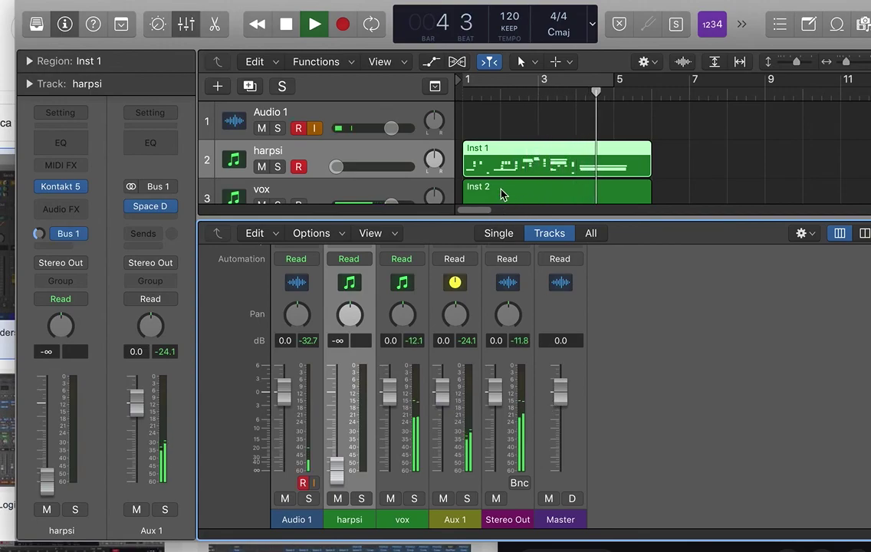
{"action": "key", "text": "space"}
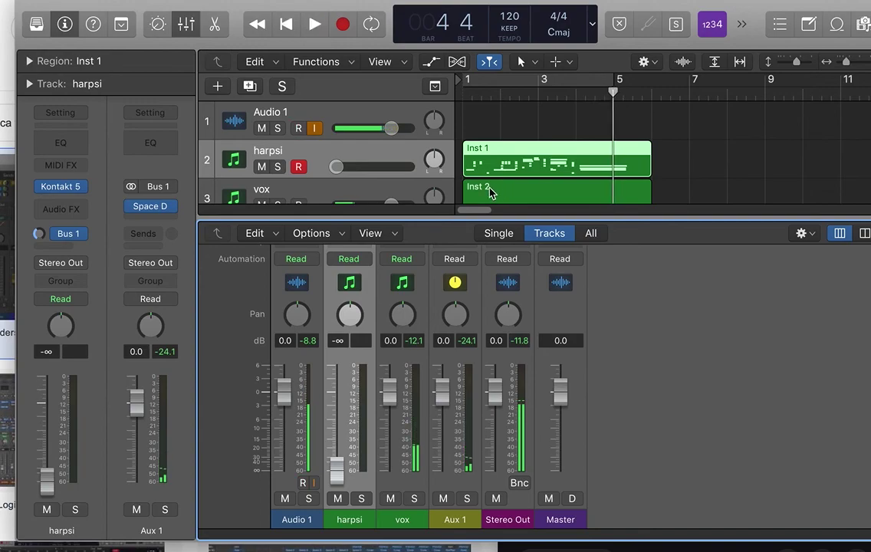
- Reset the harpsi fader to 0.0 dB, then pull the vox fader down to -20.0 dB and back to 0.0 dB
{"action": "left_click", "coordinate": [339, 479], "text": "alt"}
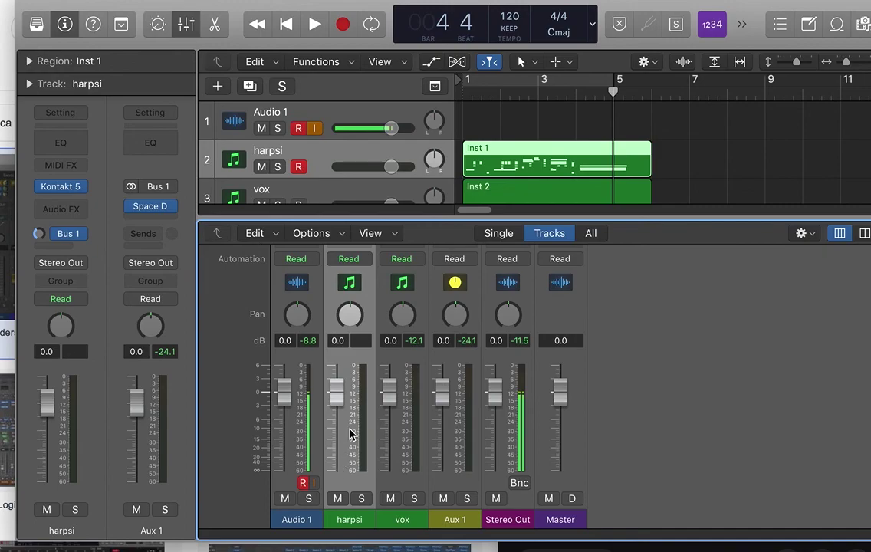
{"action": "left_click_drag", "start_coordinate": [388, 399], "coordinate": [391, 464]}
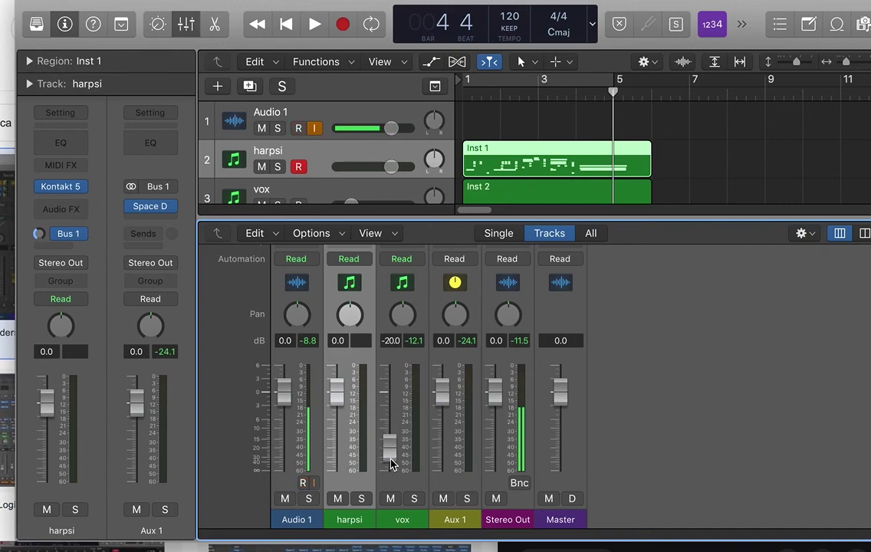
{"action": "left_click", "coordinate": [389, 453], "text": "alt"}
- Set the harpsi Bus 1 send to -14.4 dB, and raise the vox send while lowering the vox fader to -∞
{"action": "scroll", "coordinate": [405, 418], "scroll_direction": "up", "scroll_amount": 5}
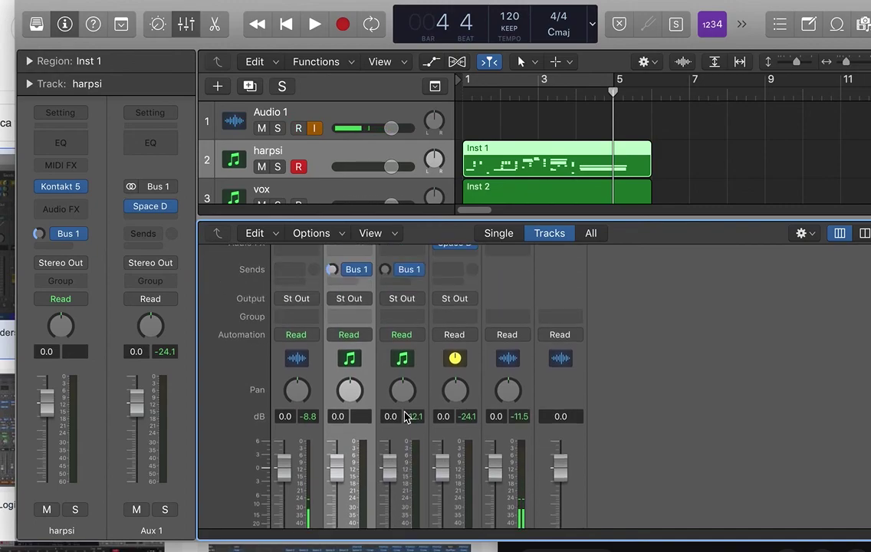
{"action": "scroll", "coordinate": [405, 414], "scroll_direction": "up", "scroll_amount": 2}
{"action": "left_click_drag", "start_coordinate": [332, 394], "coordinate": [332, 384]}
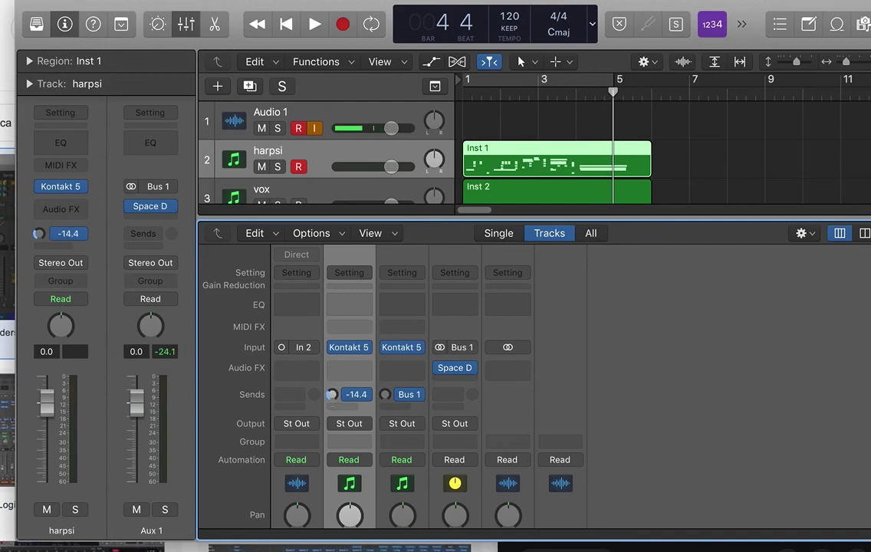
{"action": "left_click_drag", "start_coordinate": [385, 395], "coordinate": [390, 469]}
{"action": "scroll", "coordinate": [399, 353], "scroll_direction": "down", "scroll_amount": 5}
- Play the project from bar 1, lower the harpsi fader to -2.4 dB, and stop playback in bar 5
{"action": "key", "text": "space"}
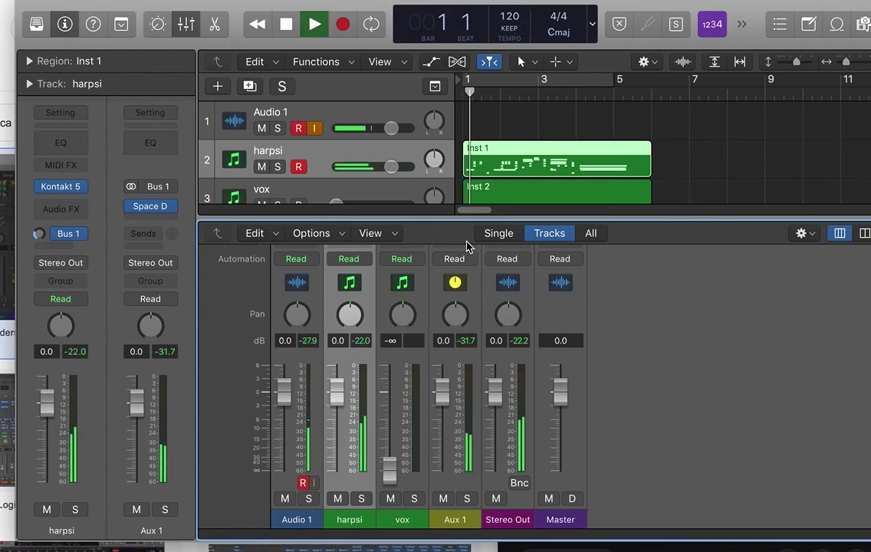
{"action": "scroll", "coordinate": [415, 335], "scroll_direction": "up", "scroll_amount": 2}
{"action": "scroll", "coordinate": [415, 335], "scroll_direction": "up", "scroll_amount": 2}
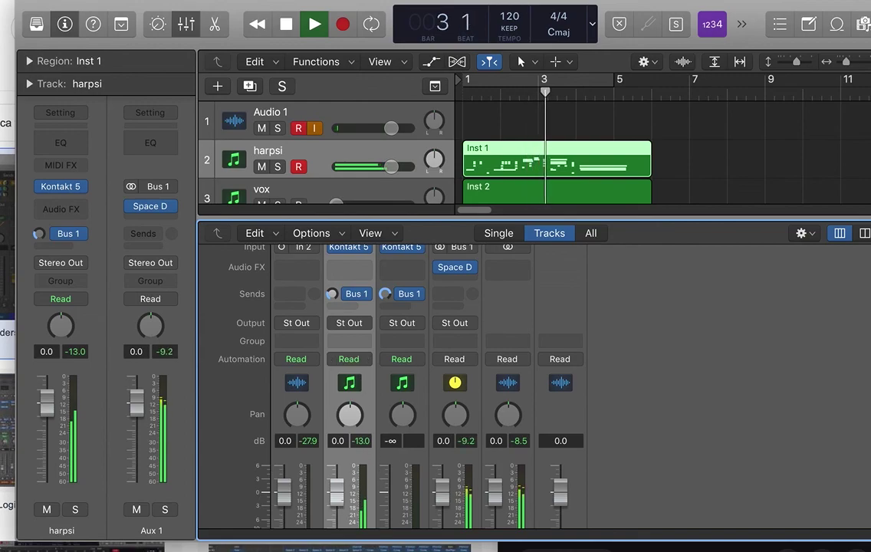
{"action": "left_click_drag", "start_coordinate": [349, 498], "coordinate": [349, 510]}
{"action": "left_click", "coordinate": [332, 298]}
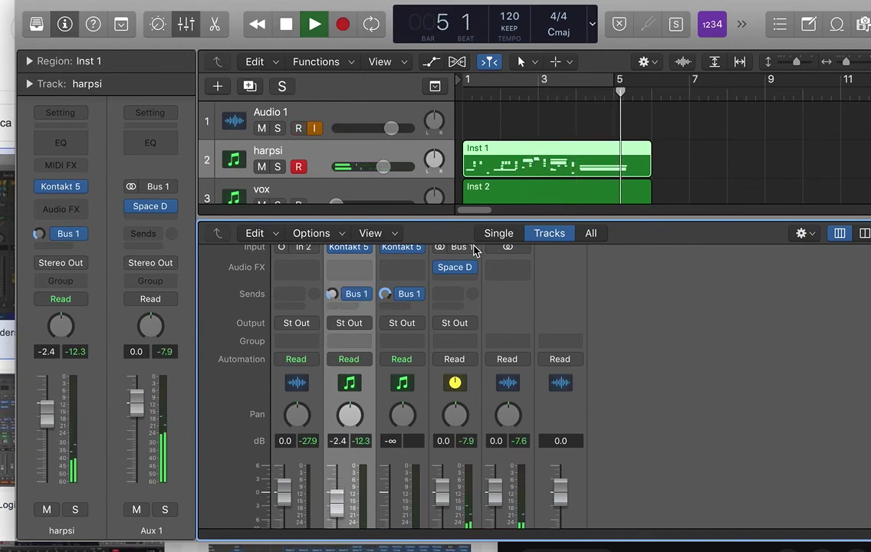
{"action": "key", "text": "space"}
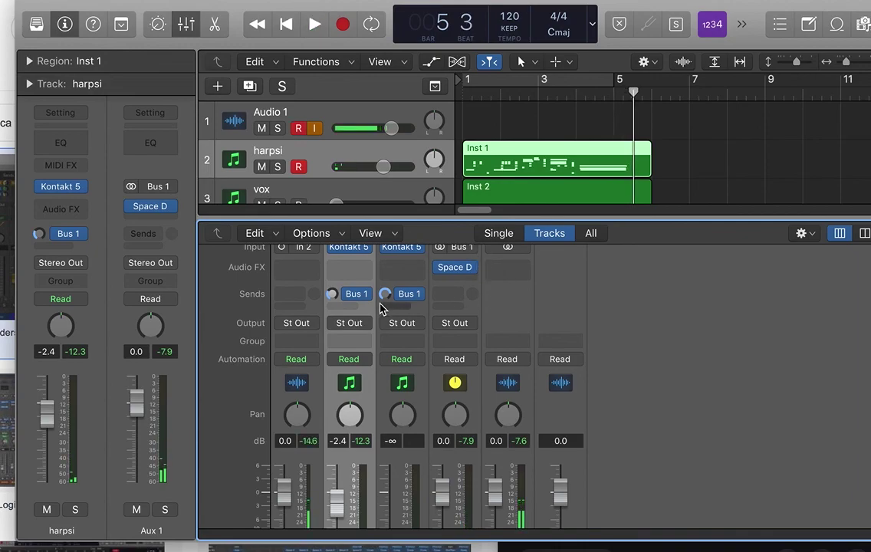
- Lower the harpsi fader to -∞ and raise its Bus 1 send to about -0.4 dB
{"action": "scroll", "coordinate": [518, 331], "scroll_direction": "down", "scroll_amount": 1}
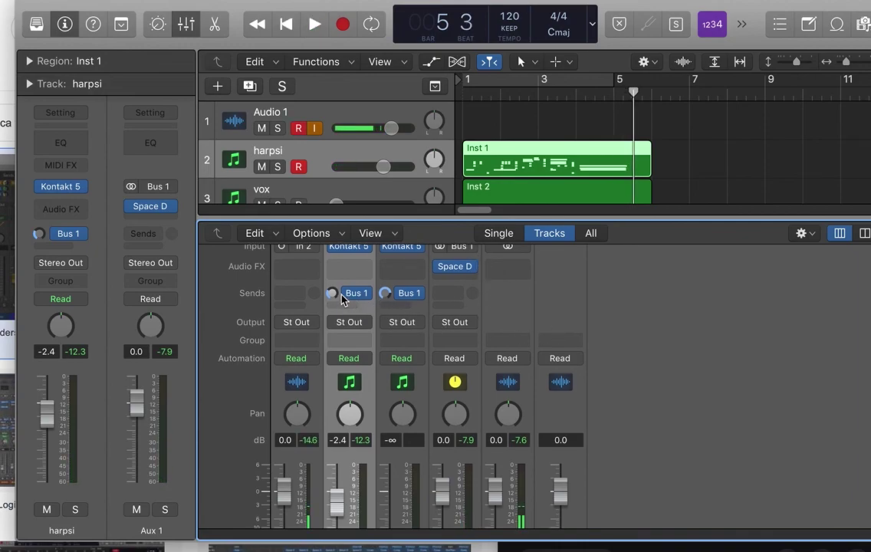
{"action": "scroll", "coordinate": [399, 322], "scroll_direction": "down", "scroll_amount": 3}
{"action": "left_click_drag", "start_coordinate": [337, 414], "coordinate": [337, 487]}
{"action": "scroll", "coordinate": [371, 257], "scroll_direction": "up", "scroll_amount": 4}
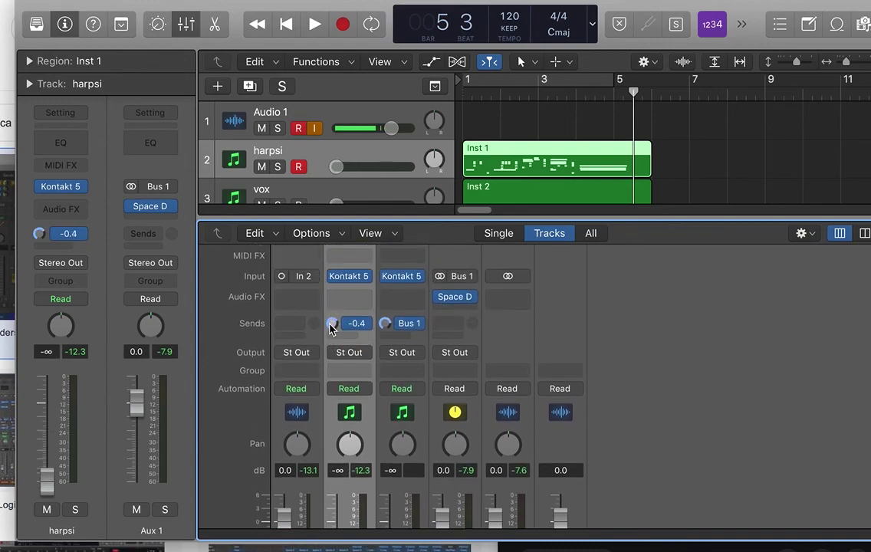
{"action": "left_click_drag", "start_coordinate": [331, 326], "coordinate": [333, 310]}
- Move the playhead to bar 1 and play the project with the harpsi and vox faders at -∞
{"action": "left_click_drag", "start_coordinate": [622, 92], "coordinate": [576, 92]}
{"action": "left_click", "coordinate": [577, 91]}
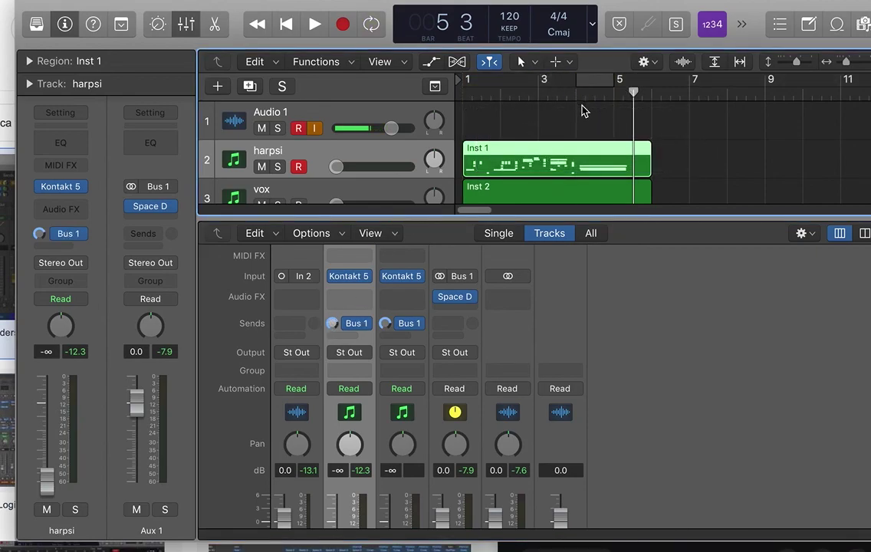
{"action": "left_click_drag", "start_coordinate": [631, 91], "coordinate": [482, 101]}
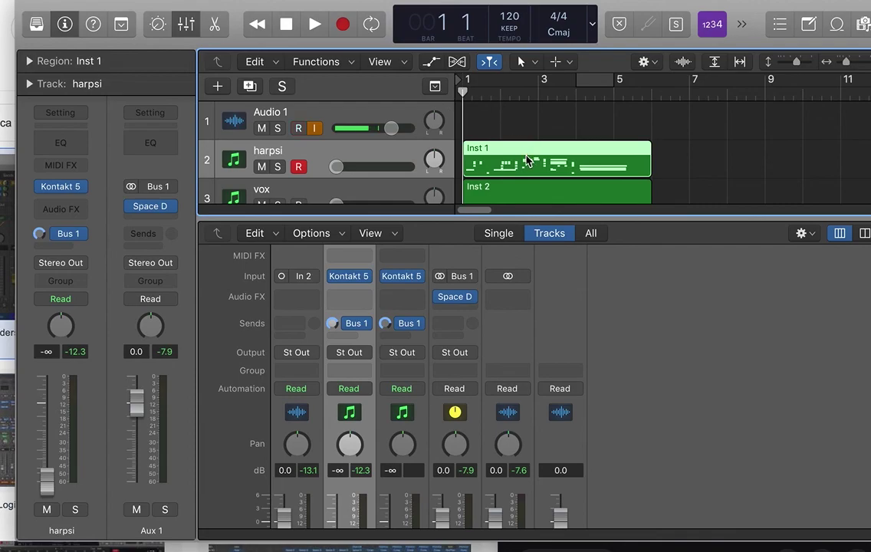
{"action": "key", "text": "space"}
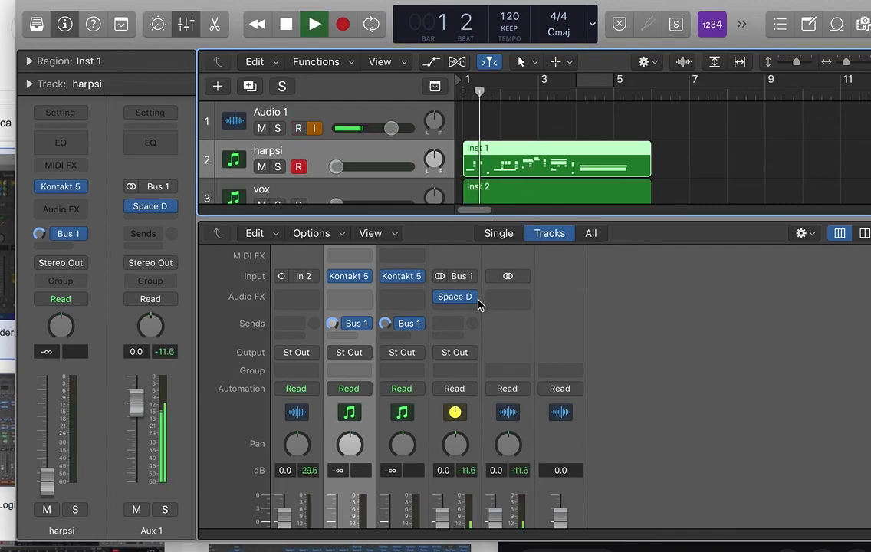
{"action": "mouse_move", "coordinate": [359, 335]}
{"action": "left_click", "coordinate": [334, 326]}
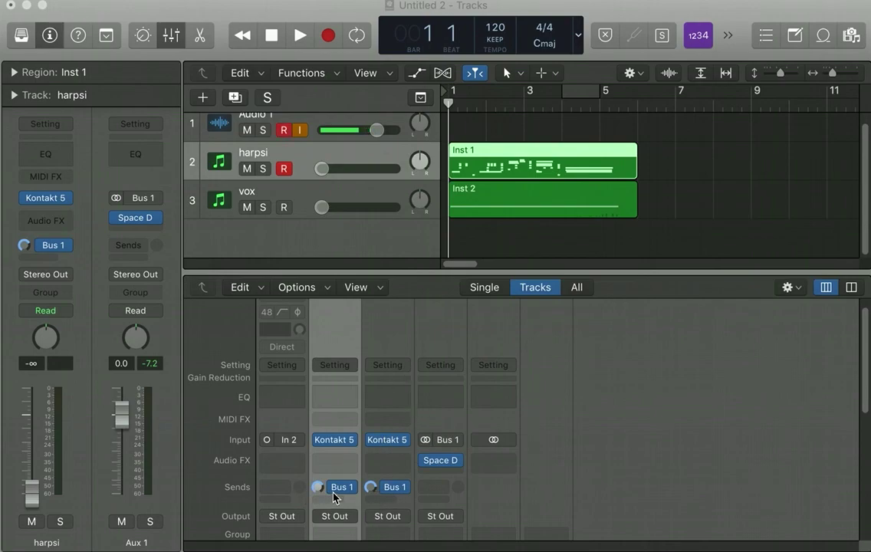
- Reset the vox and harpsi channel faders to 0.0 dB in the mixer
{"action": "scroll", "coordinate": [492, 426], "scroll_direction": "down", "scroll_amount": 3}
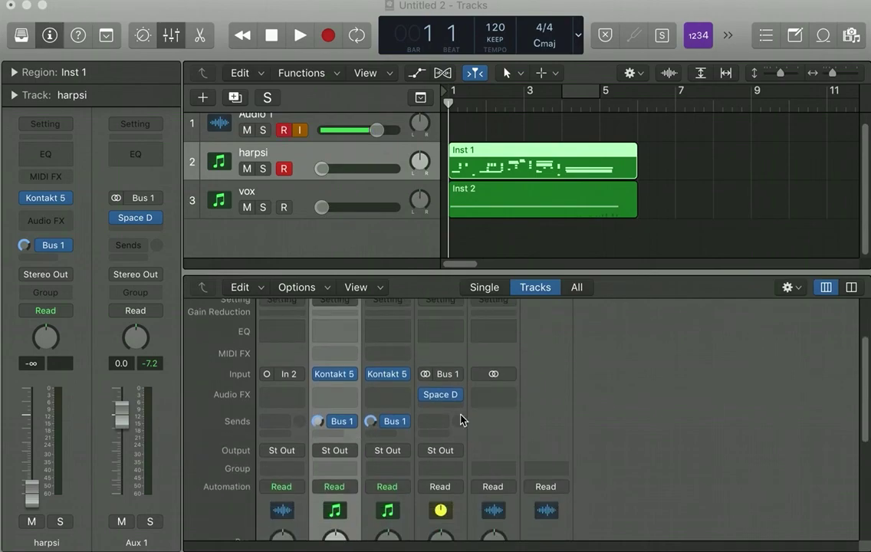
{"action": "scroll", "coordinate": [376, 437], "scroll_direction": "down", "scroll_amount": 6}
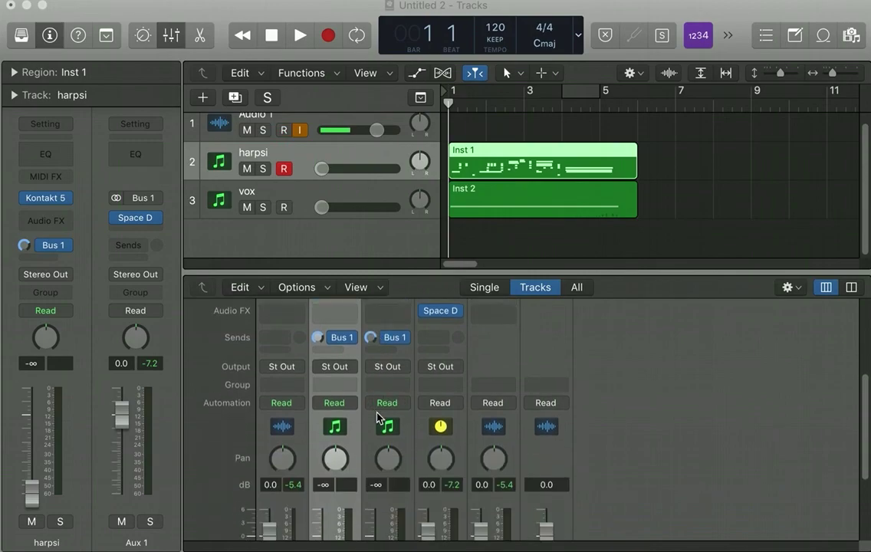
{"action": "scroll", "coordinate": [406, 465], "scroll_direction": "down", "scroll_amount": 3}
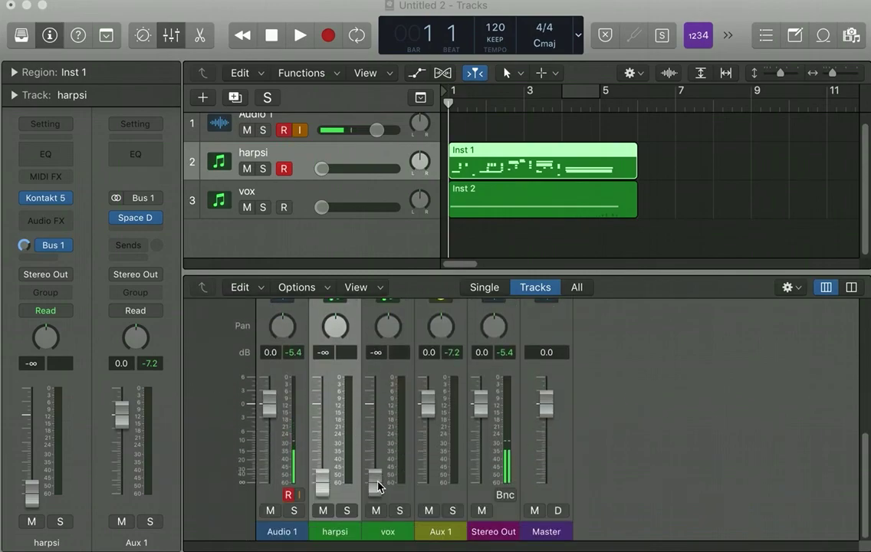
{"action": "left_click", "coordinate": [382, 485], "text": "alt"}
{"action": "left_click", "coordinate": [323, 479], "text": "alt"}
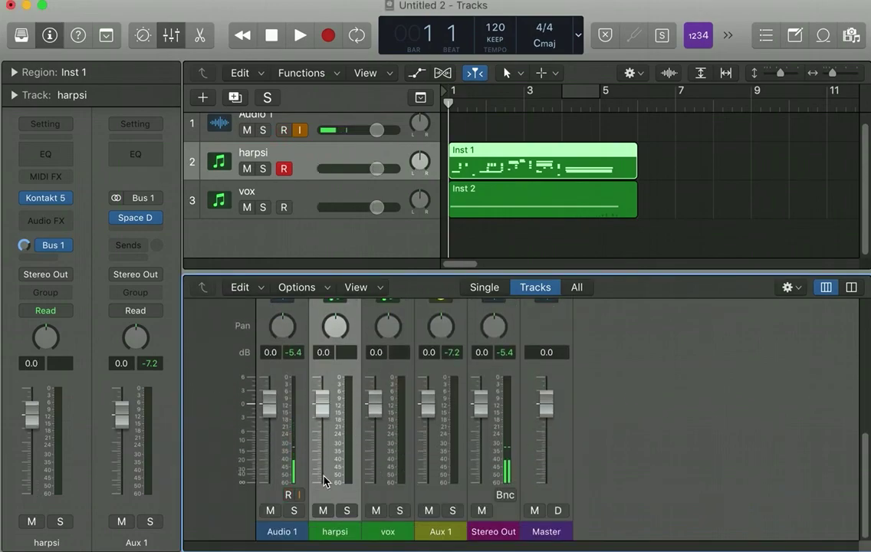
- From the harpsi track's Bus 1 send options, switch the harpsi and vox faders to control their Bus 1 send levels
{"action": "scroll", "coordinate": [481, 398], "scroll_direction": "up", "scroll_amount": 2}
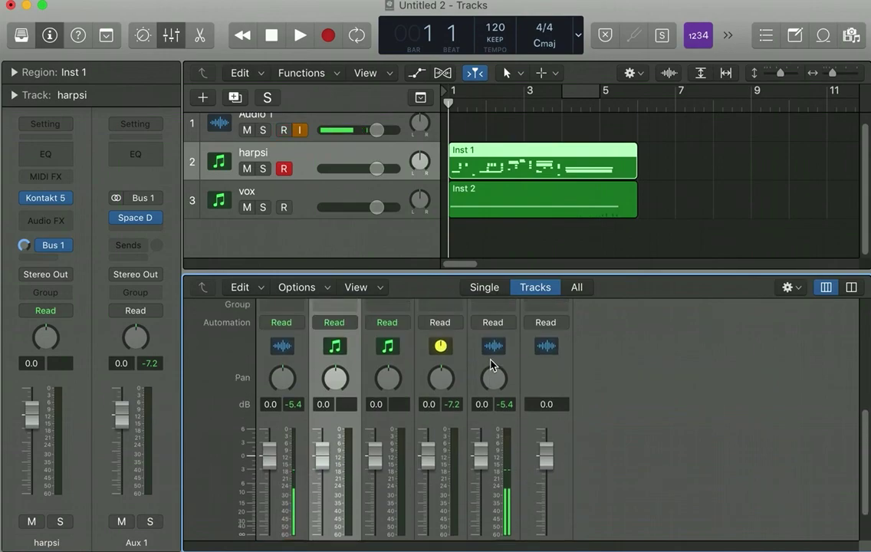
{"action": "scroll", "coordinate": [475, 418], "scroll_direction": "up", "scroll_amount": 1}
{"action": "scroll", "coordinate": [470, 385], "scroll_direction": "up", "scroll_amount": 3}
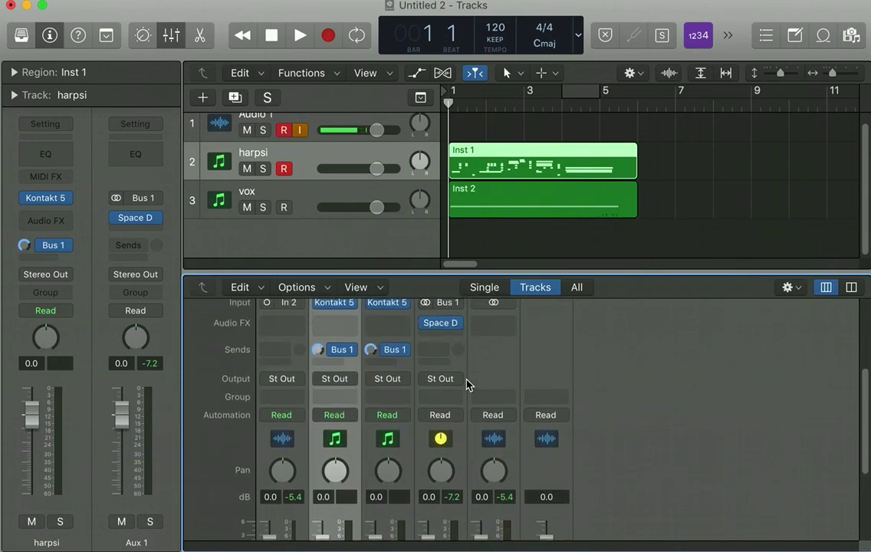
{"action": "left_click", "coordinate": [351, 390]}
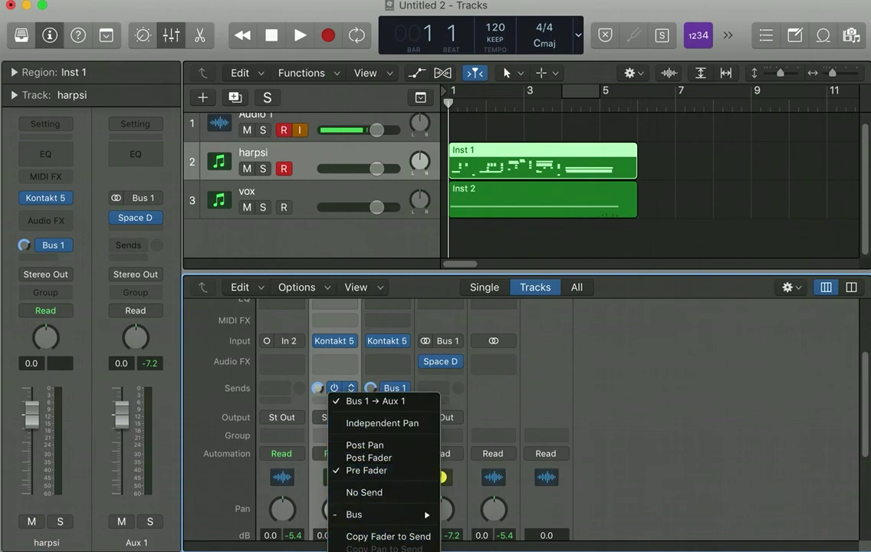
{"action": "left_click", "coordinate": [353, 515]}
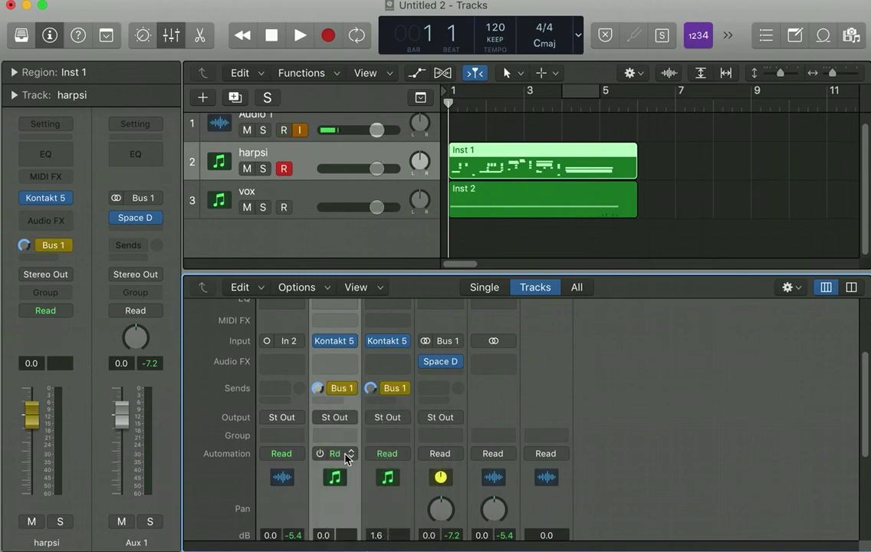
- Play the project from bar 1, set the Bus 1 send levels to -0.3 dB for harpsi and 0.4 dB for vox, and stop in bar 5
{"action": "scroll", "coordinate": [369, 432], "scroll_direction": "down", "scroll_amount": 3}
{"action": "scroll", "coordinate": [369, 431], "scroll_direction": "down", "scroll_amount": 3}
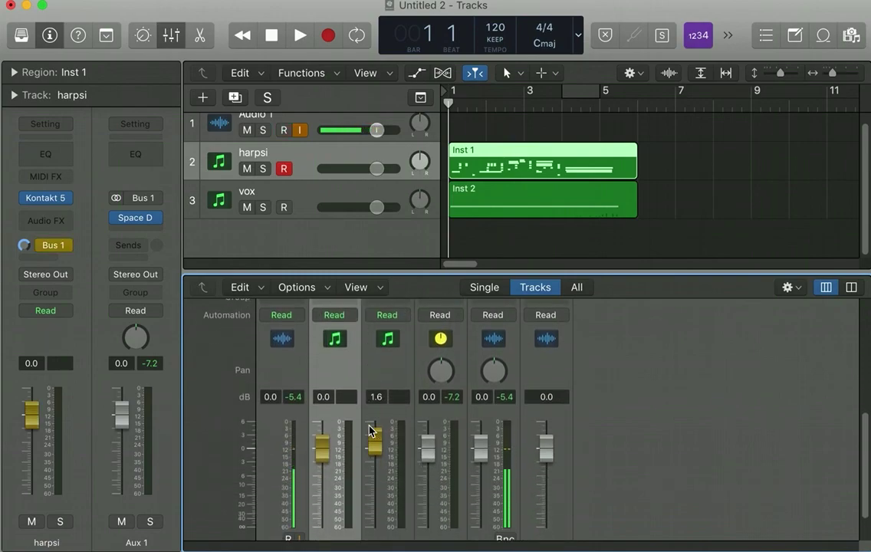
{"action": "scroll", "coordinate": [369, 432], "scroll_direction": "down", "scroll_amount": 2}
{"action": "key", "text": "space"}
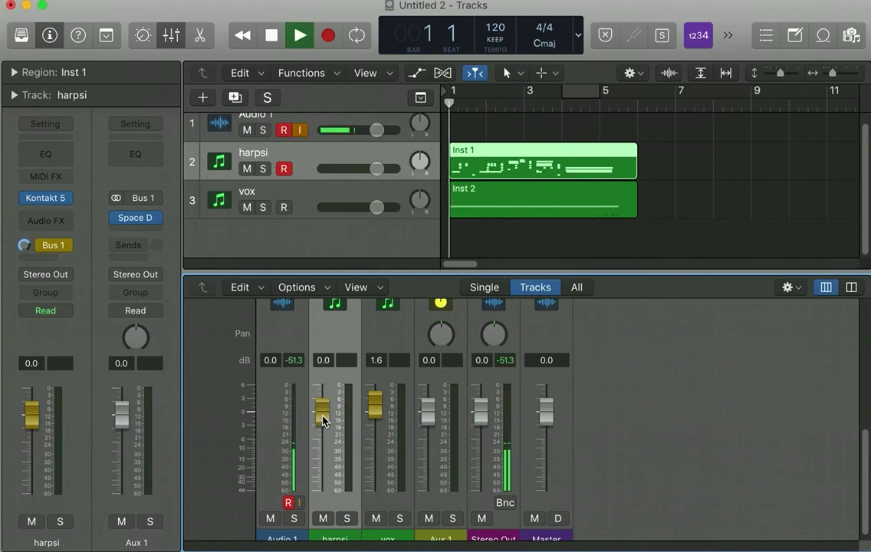
{"action": "left_click_drag", "start_coordinate": [323, 419], "coordinate": [375, 410]}
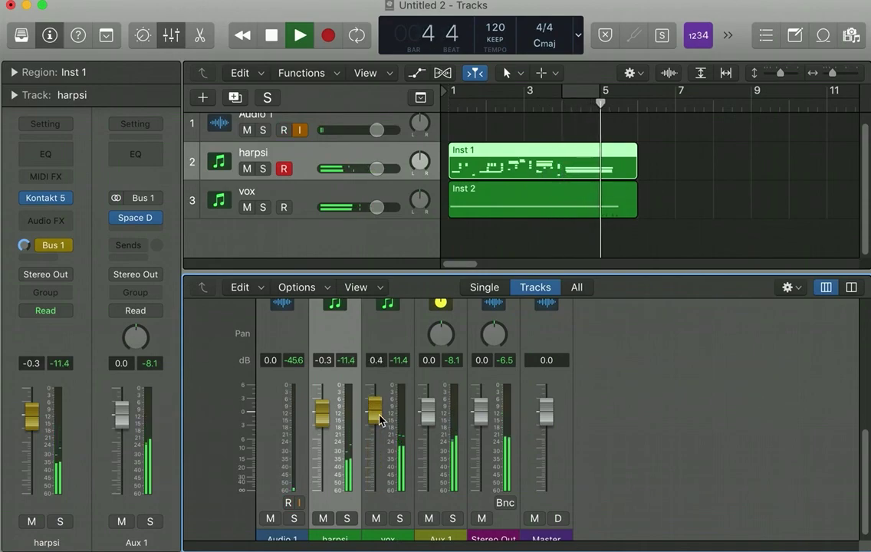
{"action": "key", "text": "space"}
{"action": "scroll", "coordinate": [371, 401], "scroll_direction": "up", "scroll_amount": 5}
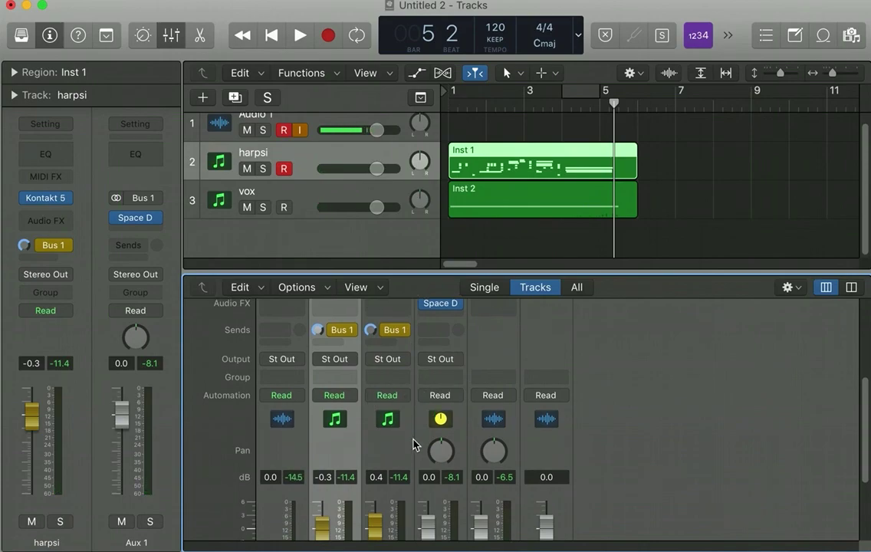
{"action": "mouse_move", "coordinate": [332, 333]}
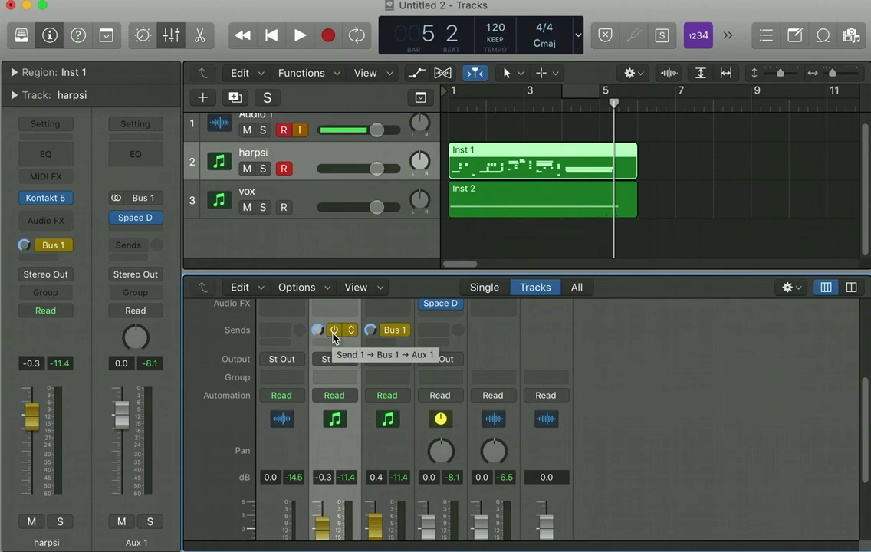
{"action": "scroll", "coordinate": [362, 509], "scroll_direction": "down", "scroll_amount": 3}
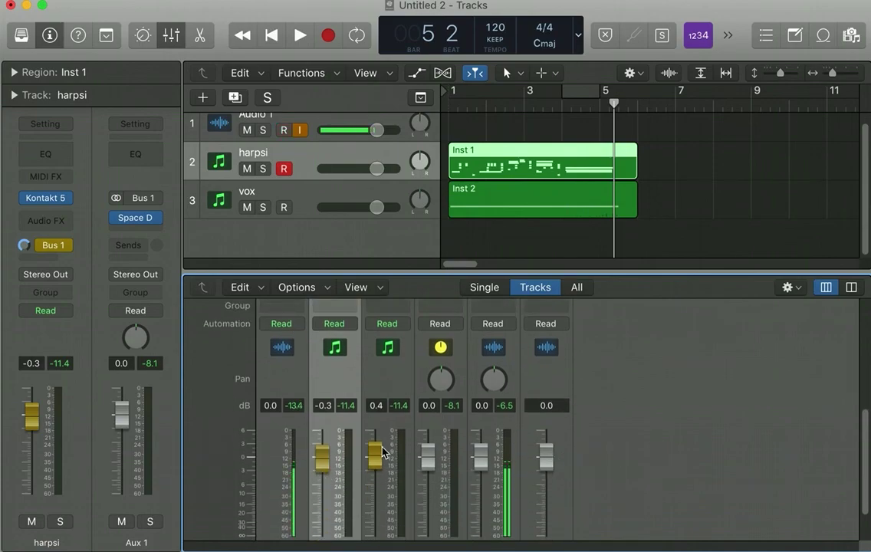
{"action": "scroll", "coordinate": [562, 439], "scroll_direction": "up", "scroll_amount": 1}
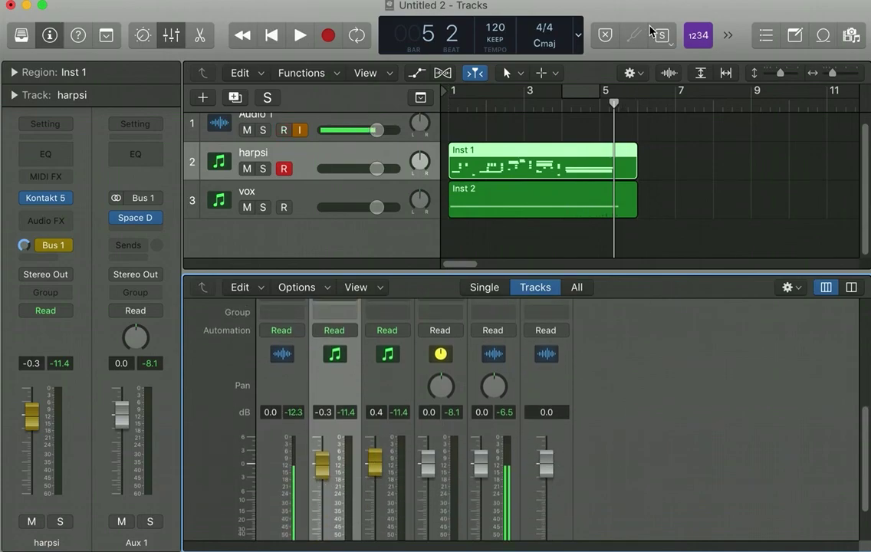